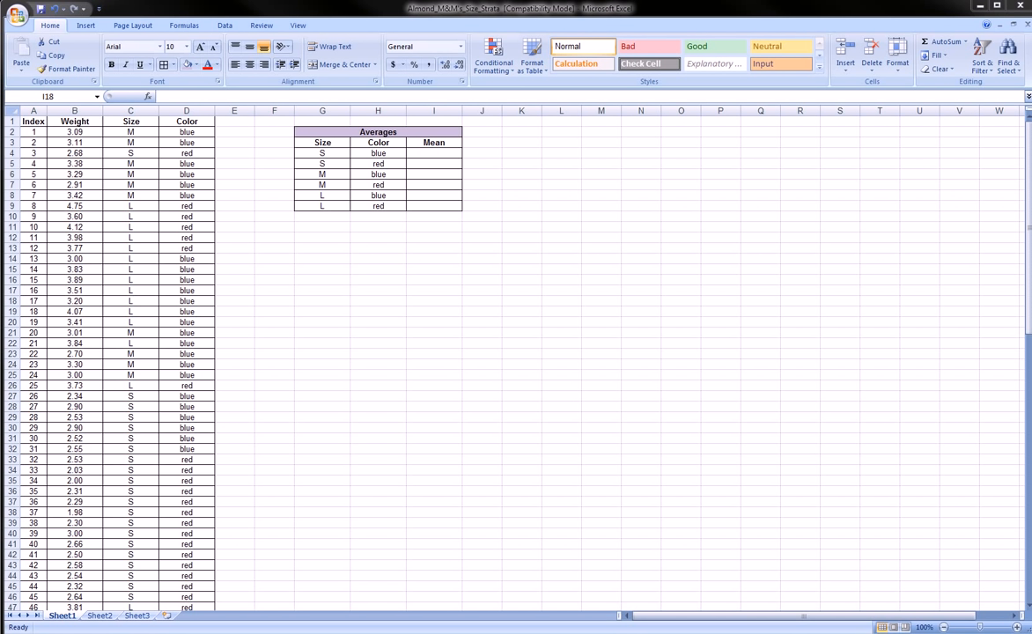
Review the Index, Weight, Size and Color columns of the M&M data
click(143, 261)
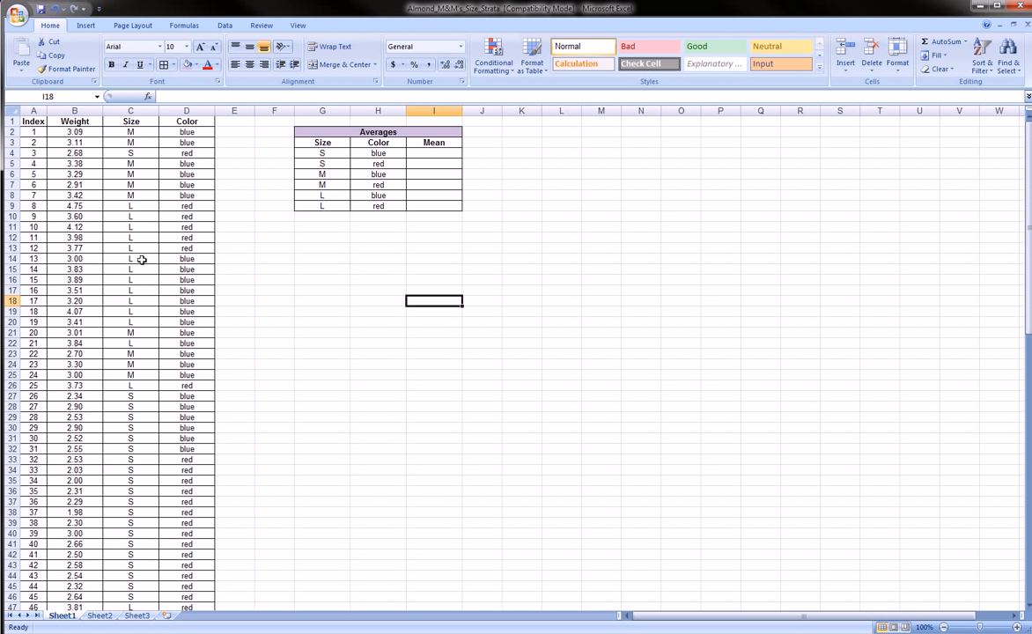
click(33, 111)
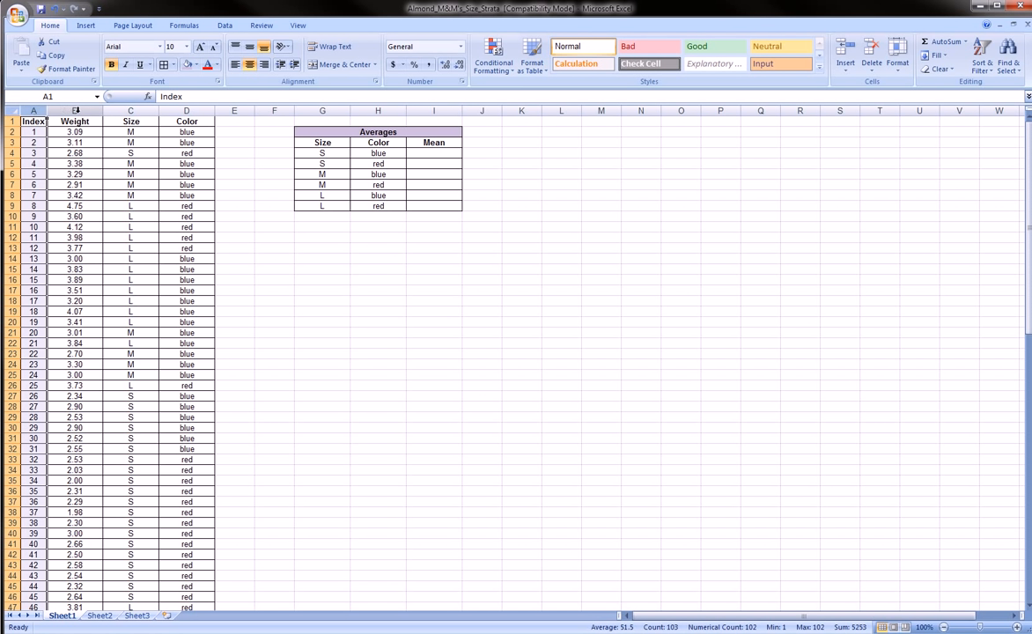
click(76, 111)
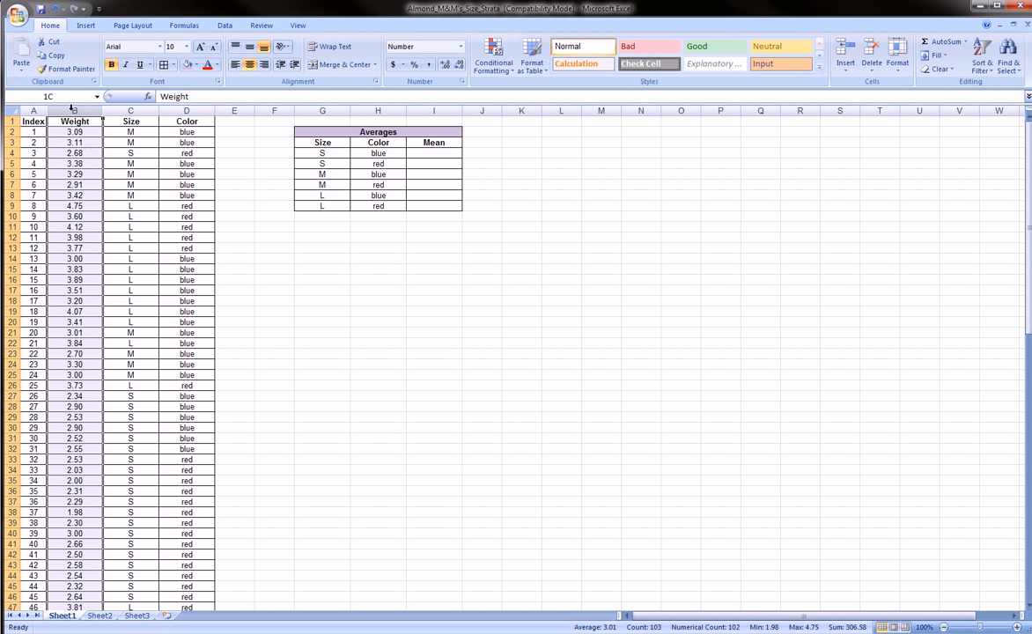
click(123, 110)
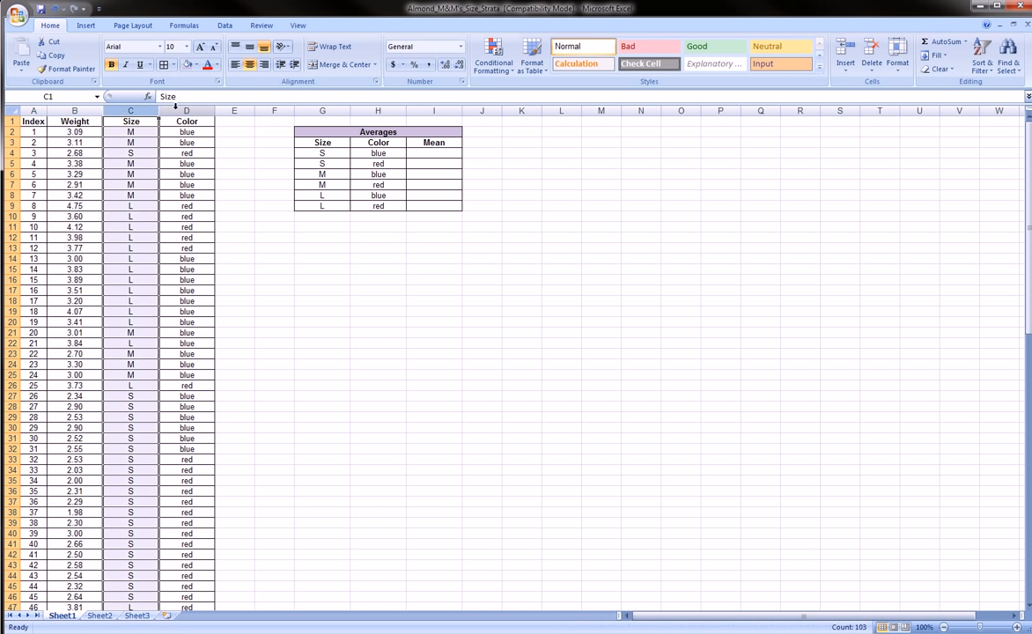
click(176, 108)
click(139, 109)
click(167, 109)
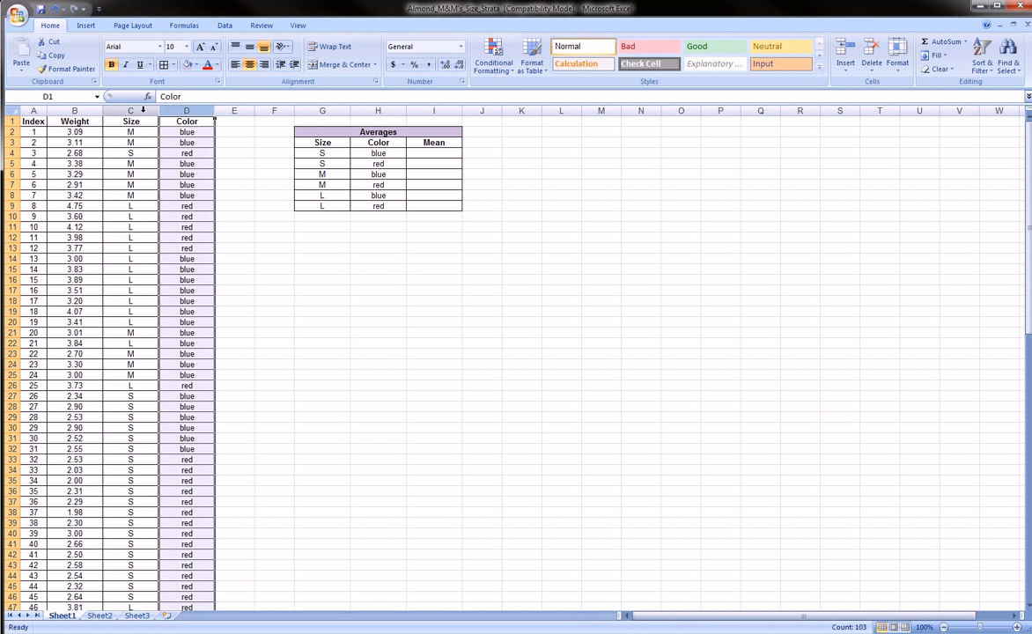
click(143, 109)
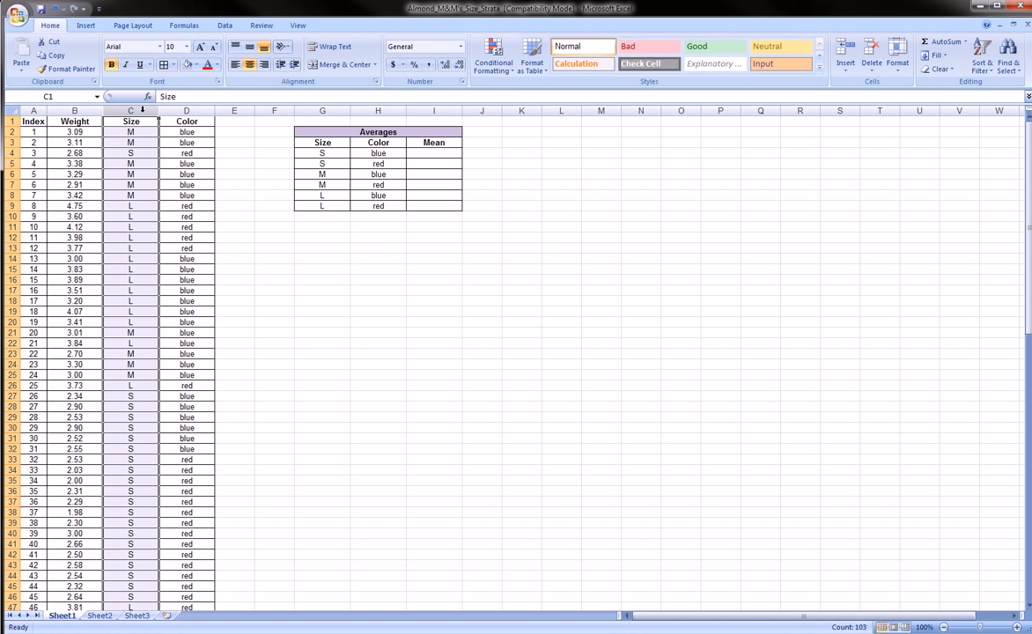
click(174, 108)
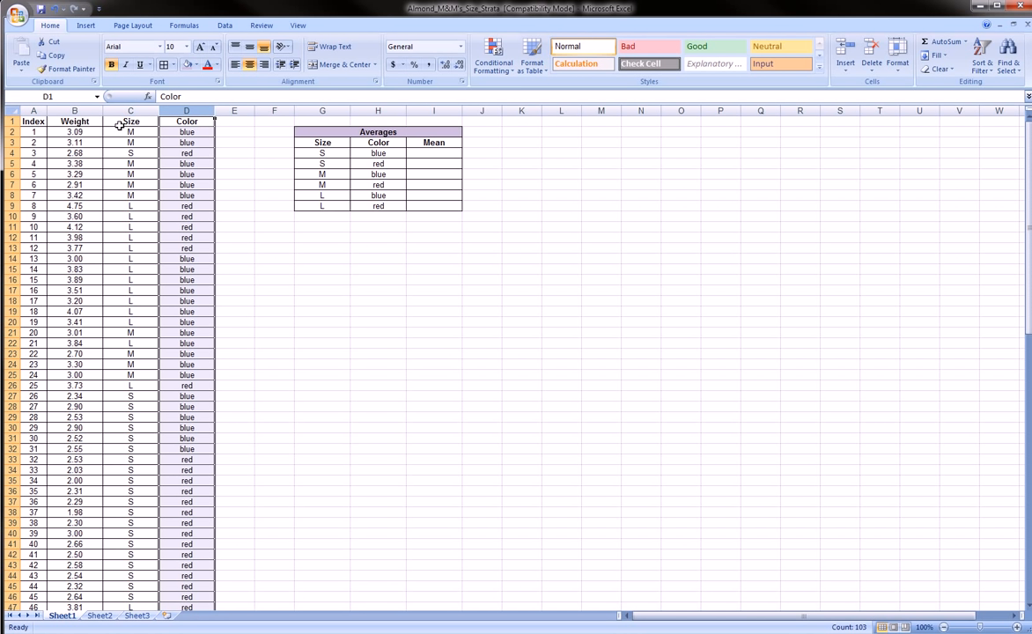
Review the Averages table's size and color combinations and its Mean column against the source Size and Weight data
click(340, 131)
drag(340, 131, 449, 202)
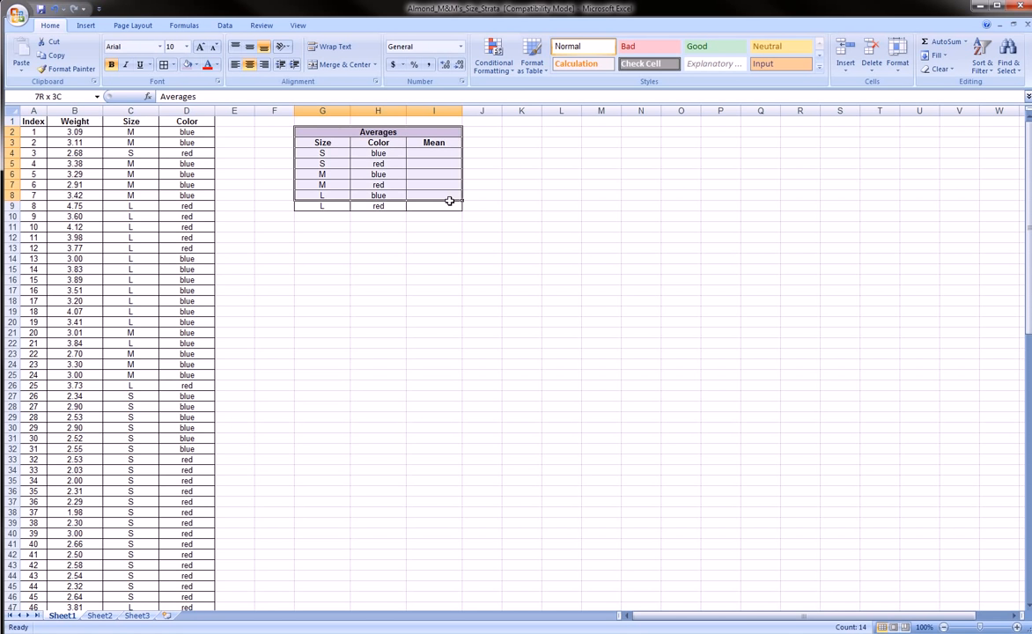
mouse_move(280, 129)
mouse_down()
mouse_move(440, 128)
mouse_move(498, 172)
mouse_move(383, 237)
mouse_move(274, 201)
mouse_move(264, 128)
mouse_up()
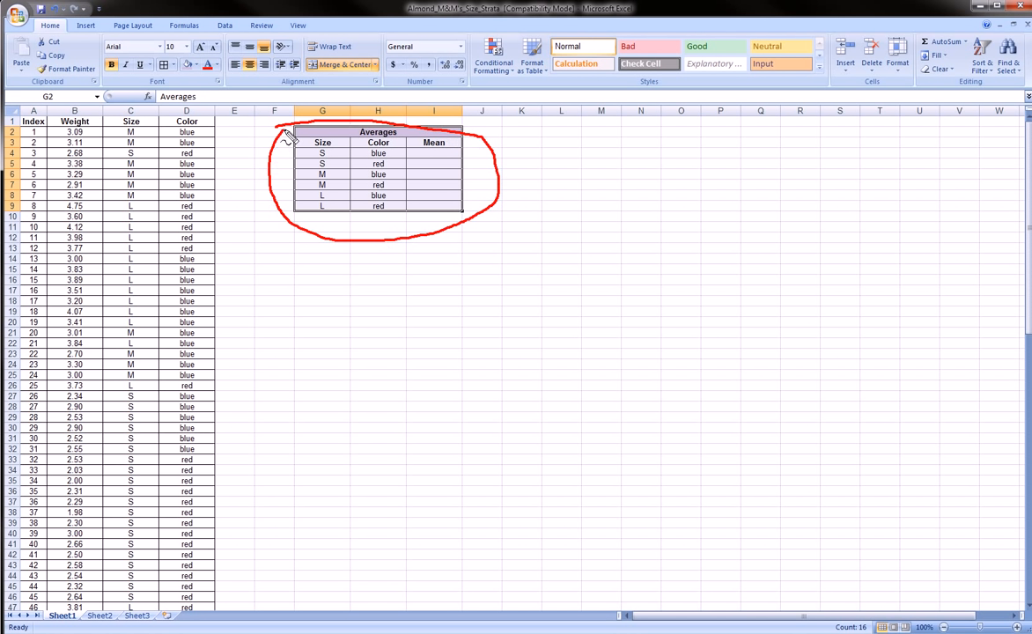
key(Escape)
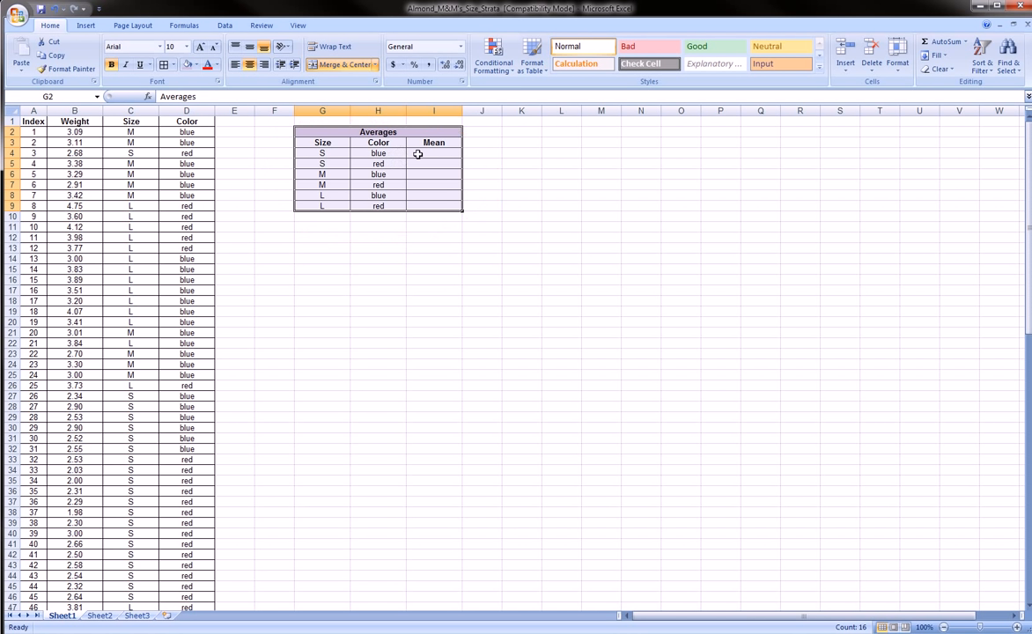
mouse_move(419, 138)
mouse_down()
mouse_move(457, 143)
mouse_move(422, 223)
mouse_move(414, 139)
mouse_up()
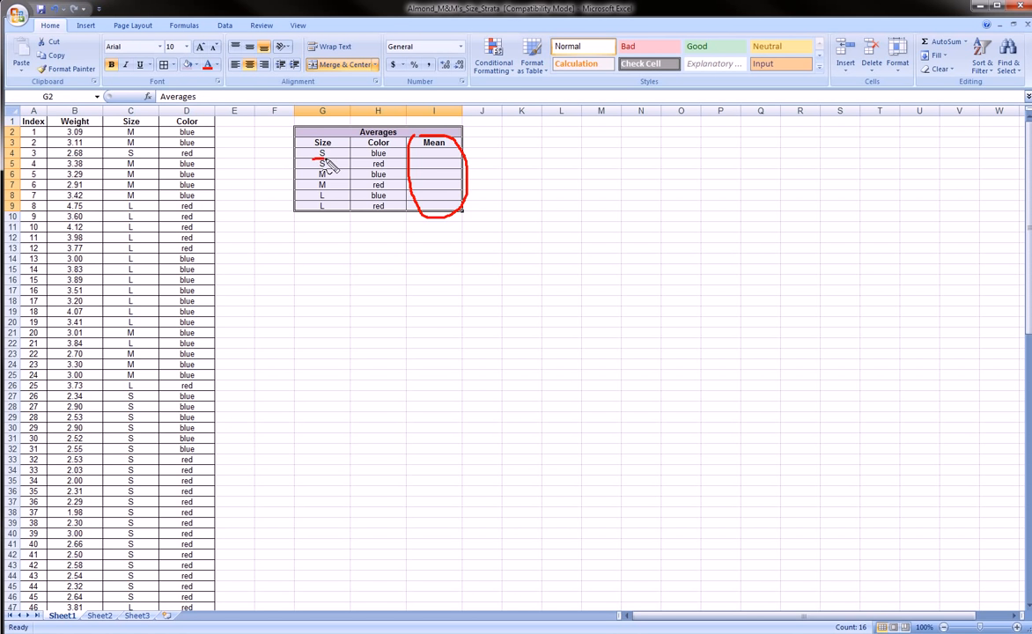
drag(311, 159, 388, 158)
drag(316, 170, 383, 168)
mouse_move(318, 178)
mouse_down()
mouse_move(387, 177)
mouse_move(326, 187)
mouse_move(383, 188)
mouse_up()
drag(316, 200, 385, 200)
drag(315, 208, 385, 209)
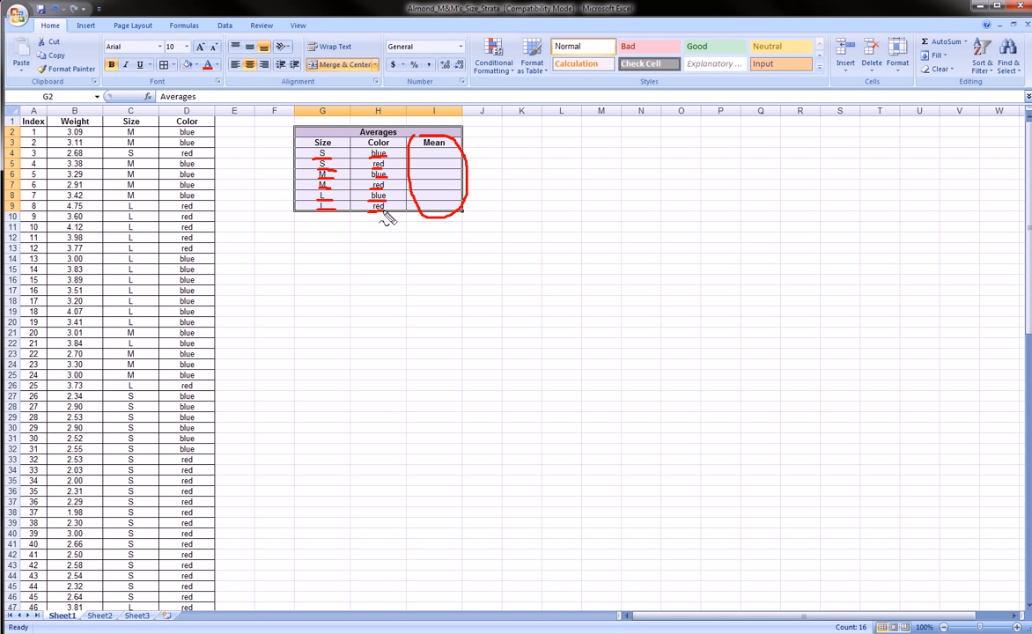
key(Escape)
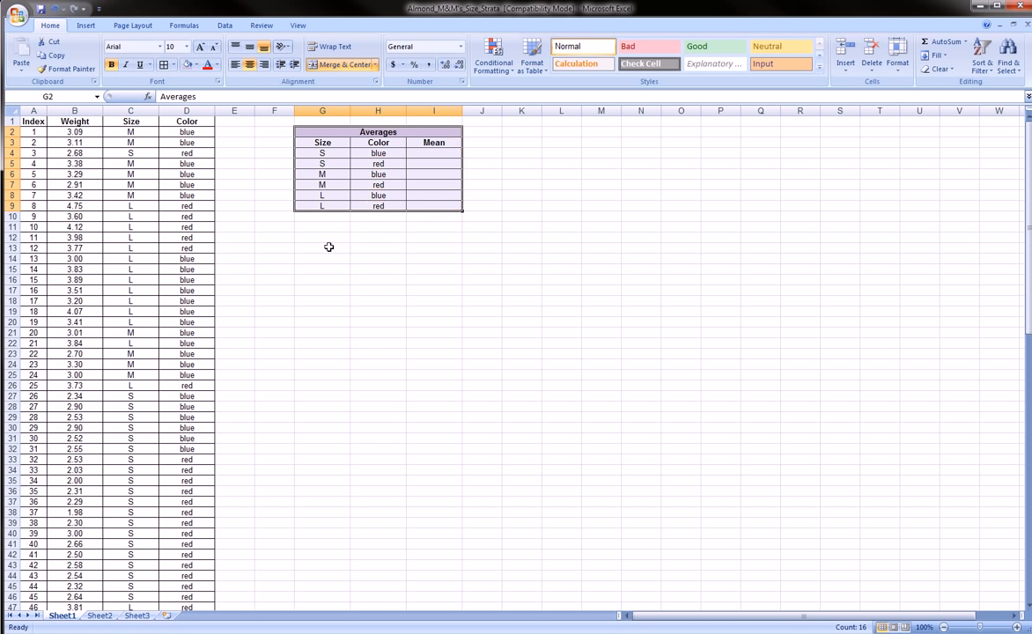
click(326, 247)
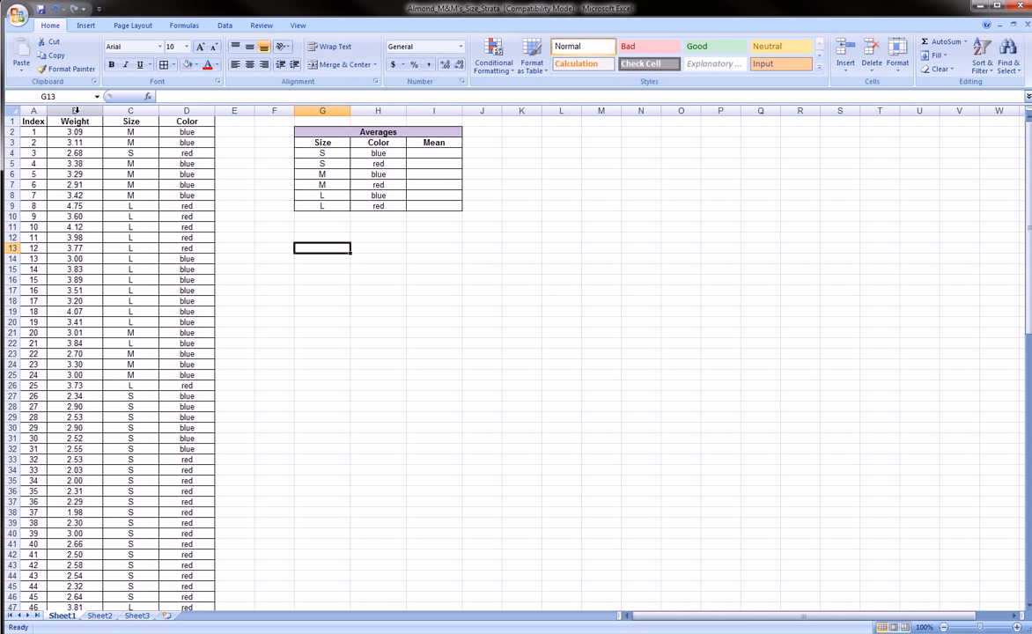
click(131, 110)
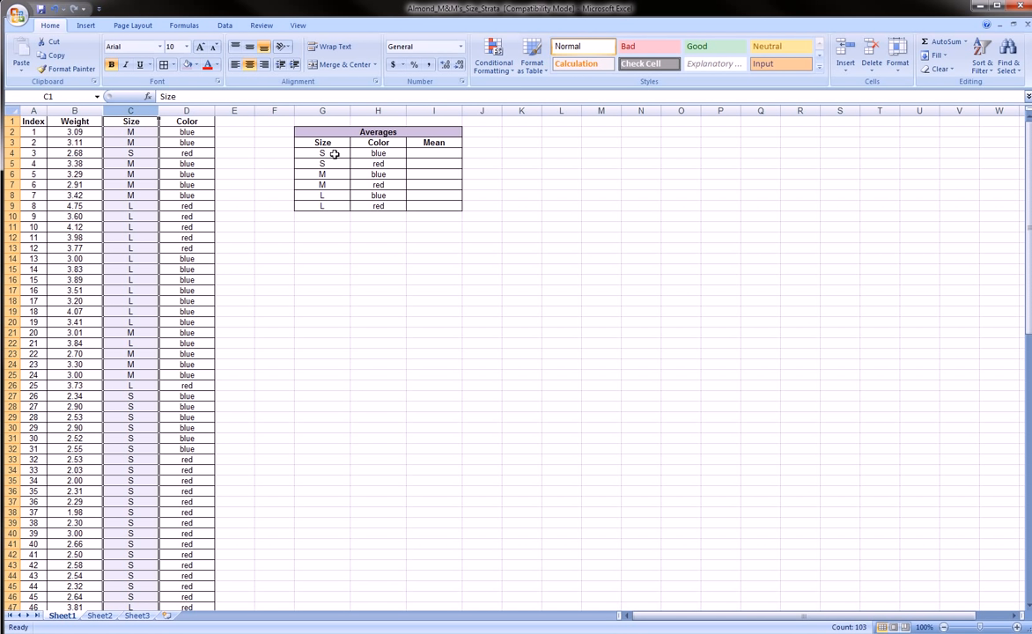
click(419, 154)
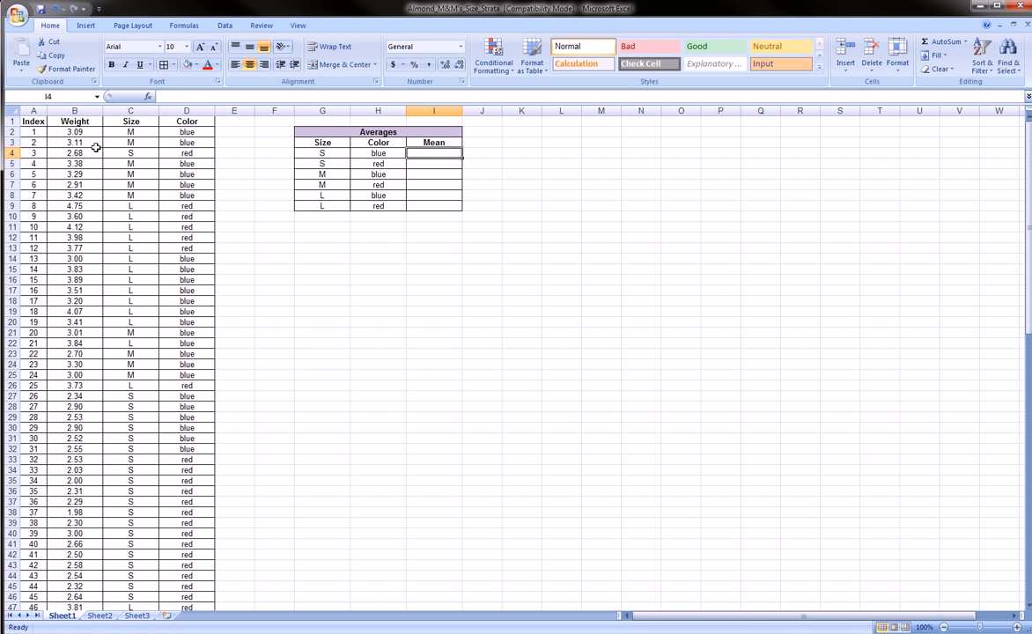
drag(90, 132, 91, 170)
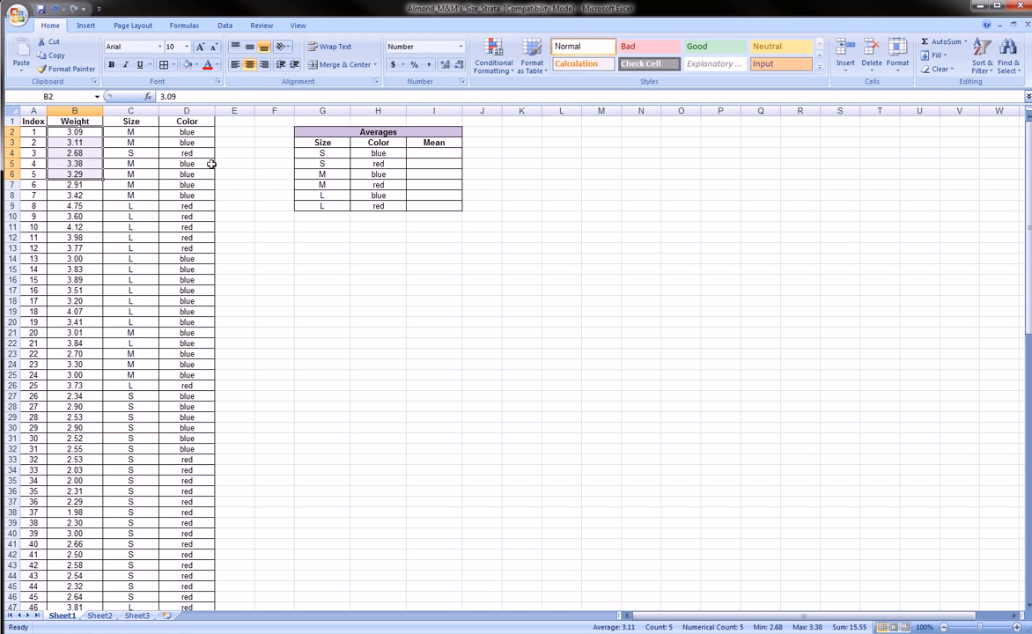
Begin an AVERAGEIFS formula in I4, the Mean cell for small blue candies
click(420, 154)
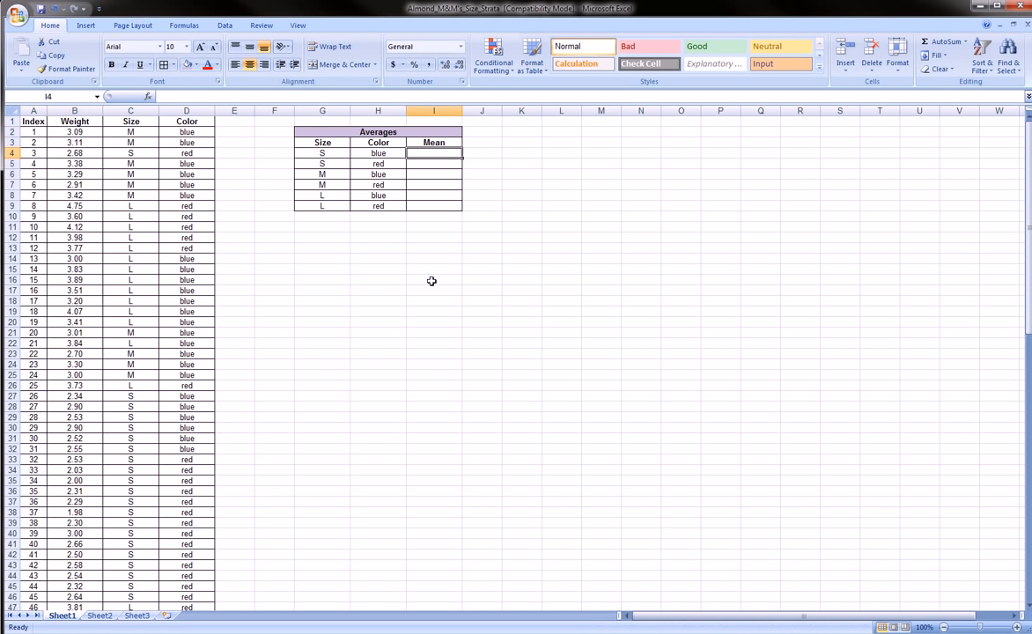
ctrl+scroll(431, 281, up, 1)
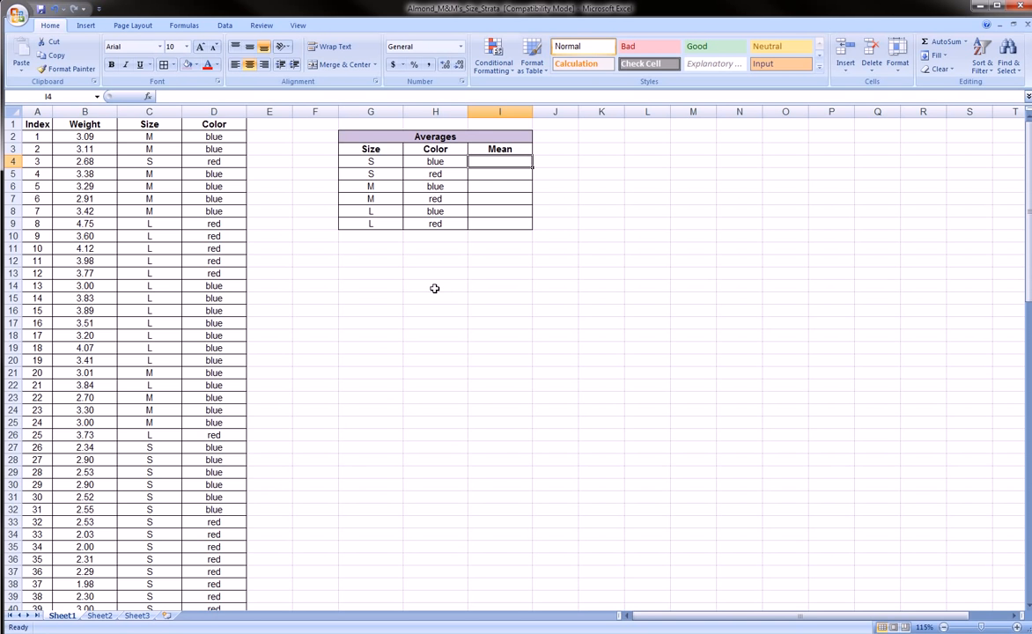
text(=avergae)
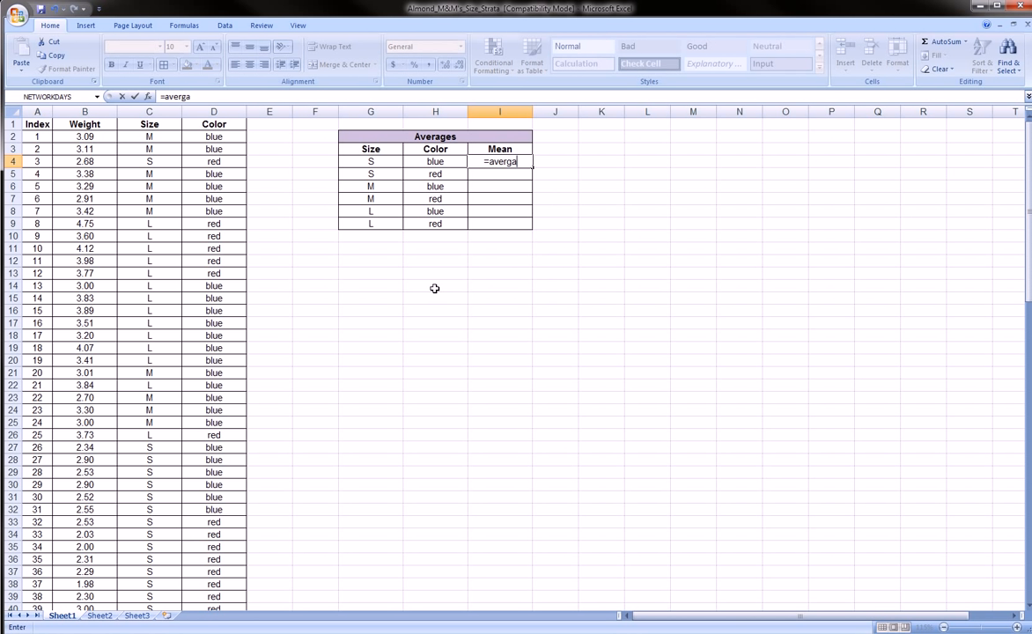
key(BackSpace)
key(BackSpace)
key(BackSpace)
text(ageifs)
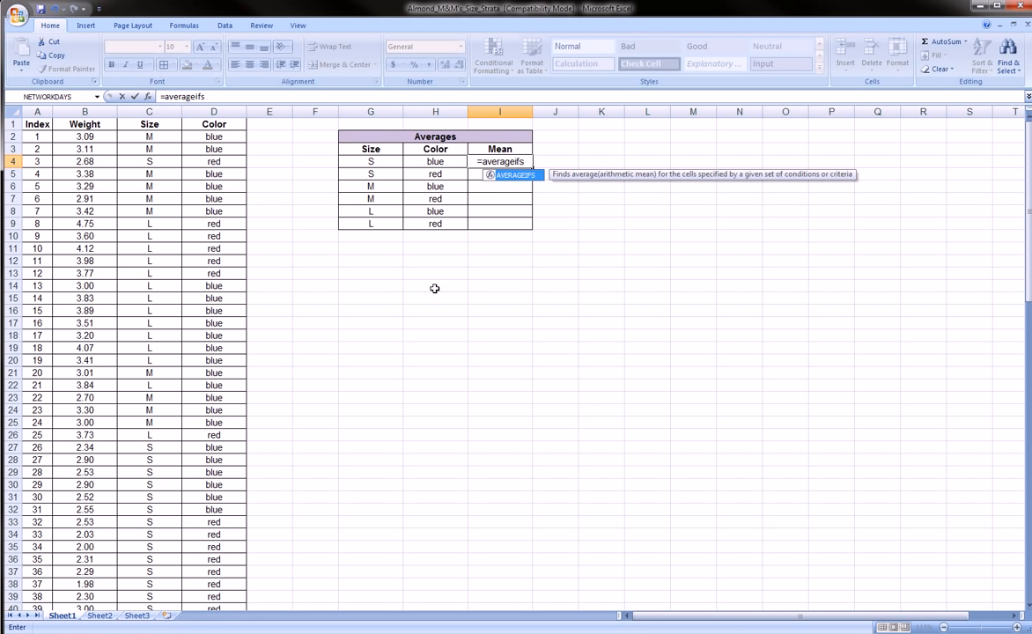
text(()
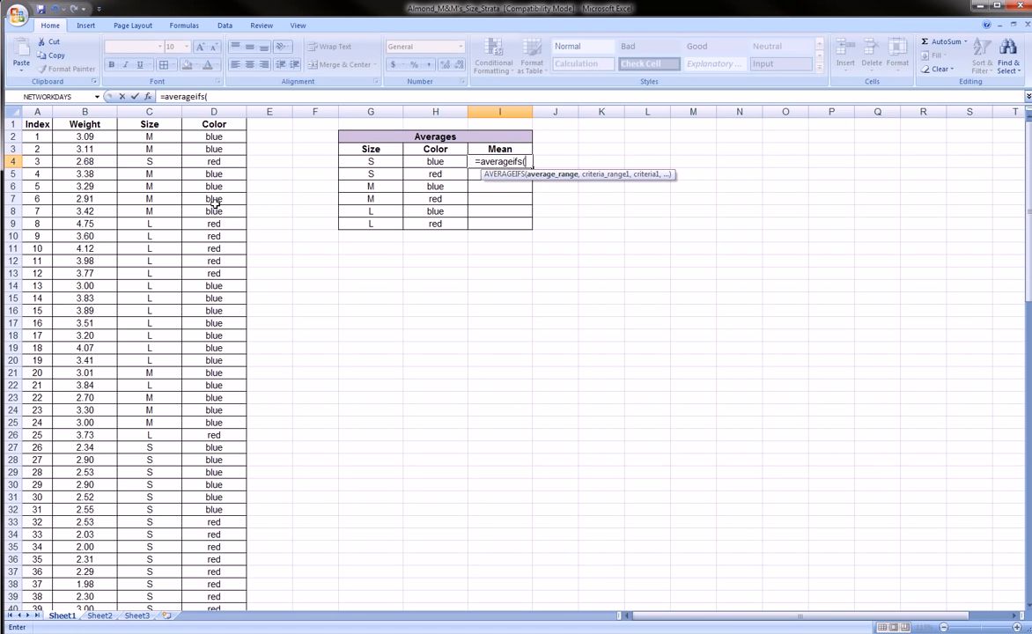
Supply the Weight data as the formula's average range, using the absolute reference $B$2:$B$103
click(88, 138)
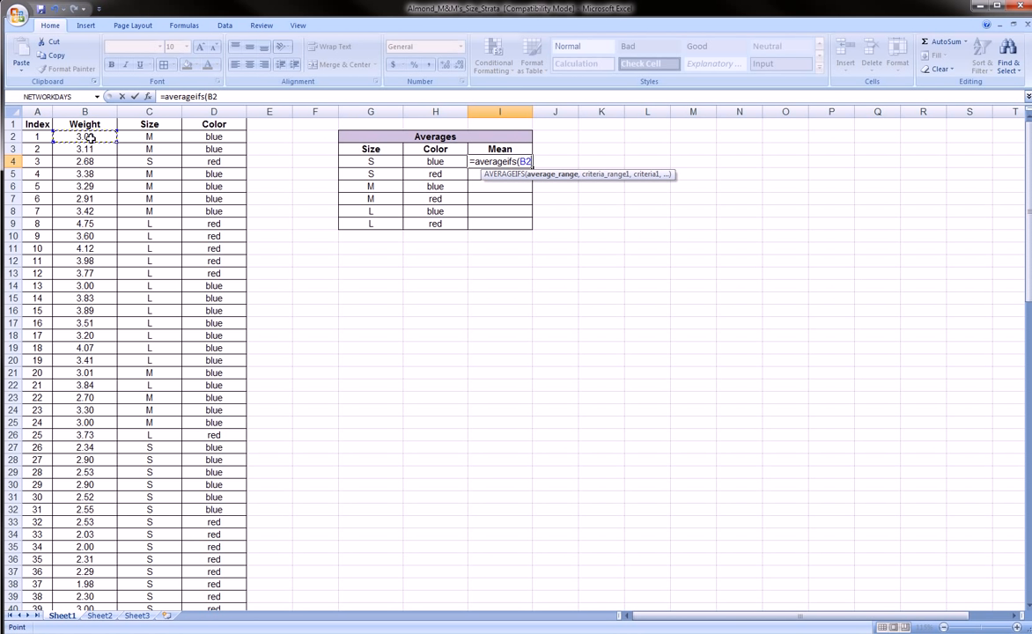
key(ctrl+shift+Down)
scroll(91, 138, up, 20)
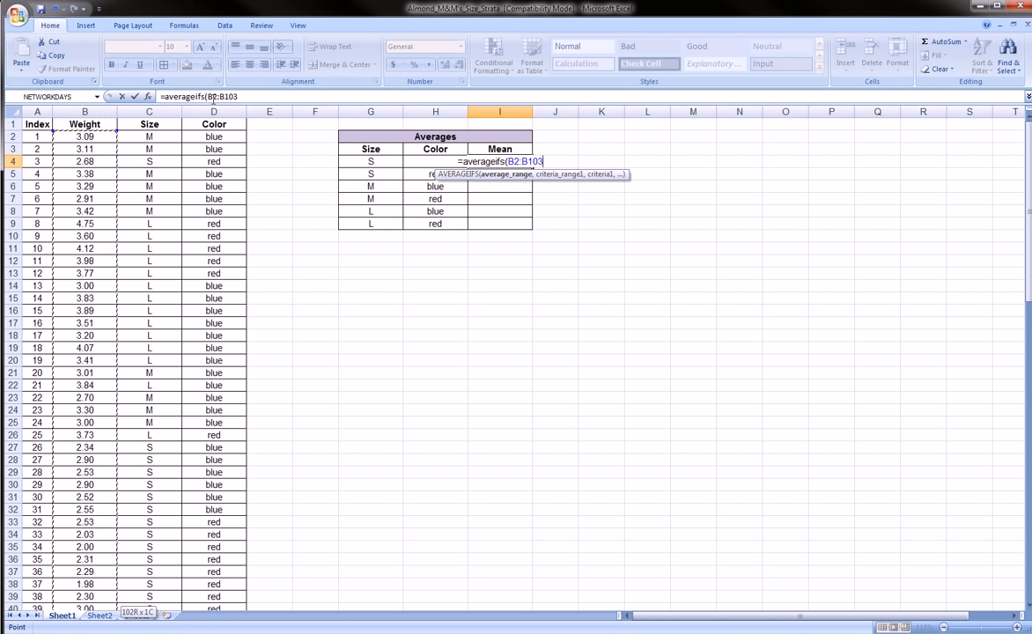
click(220, 97)
text($)
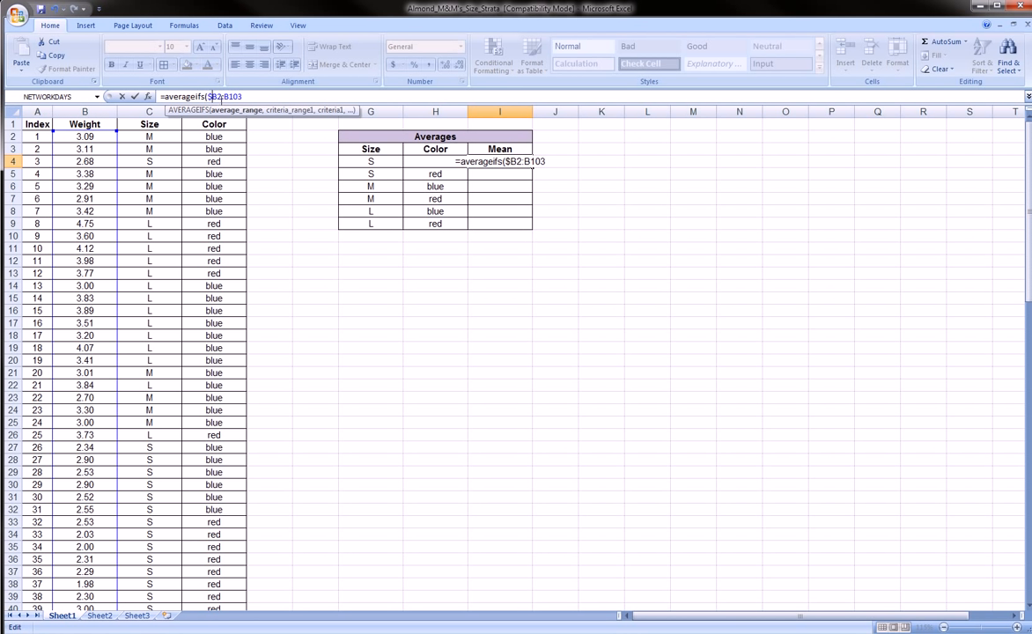
key(Right)
text($B$)
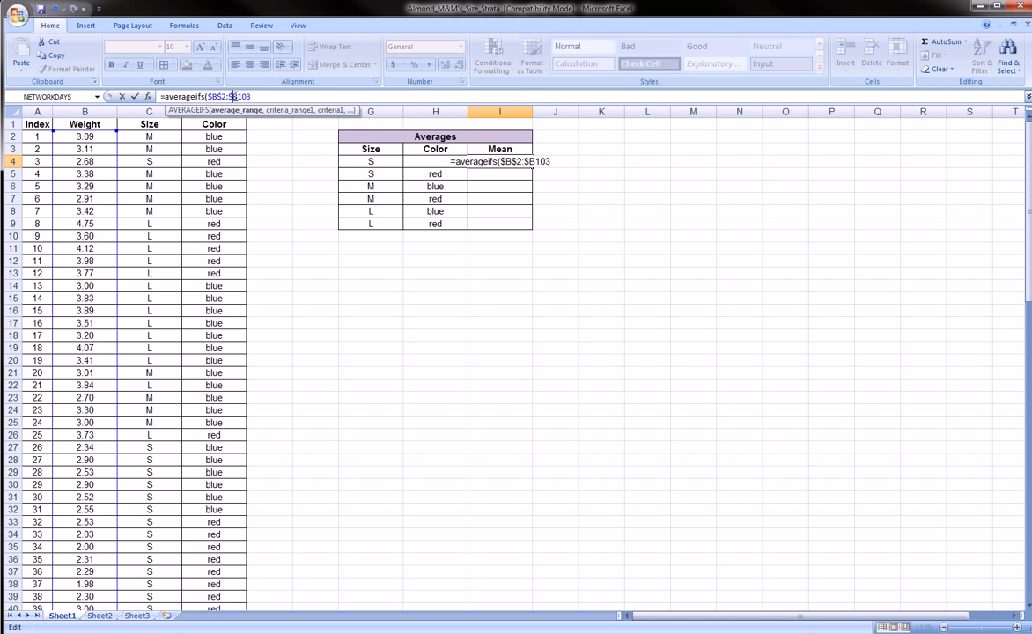
key(Right)
text($103)
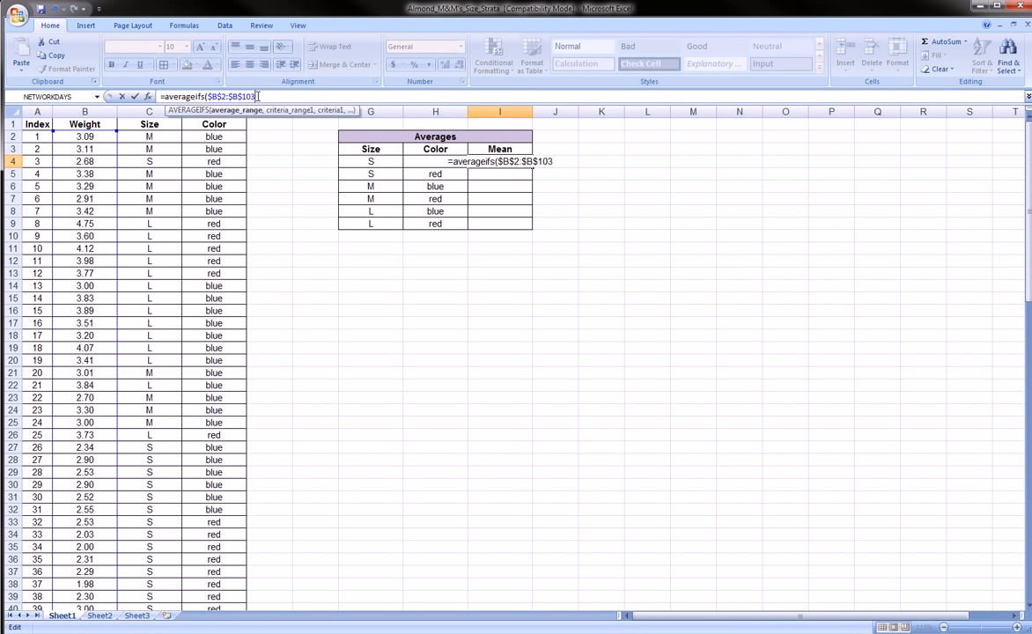
text(,)
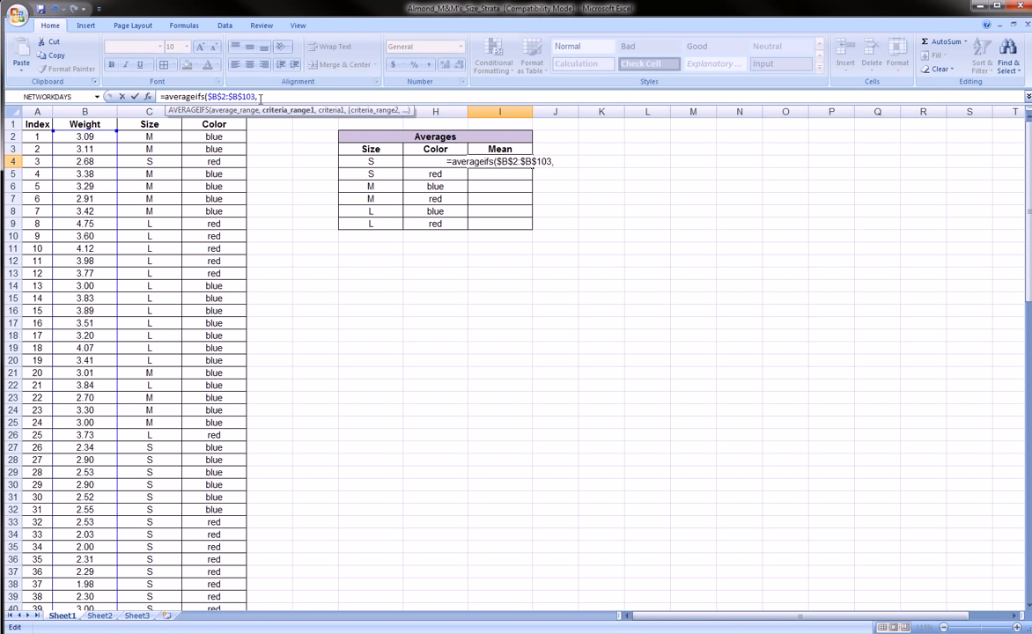
Add the Size data as the first criteria range, using the absolute reference $C$2:$C$103
click(158, 137)
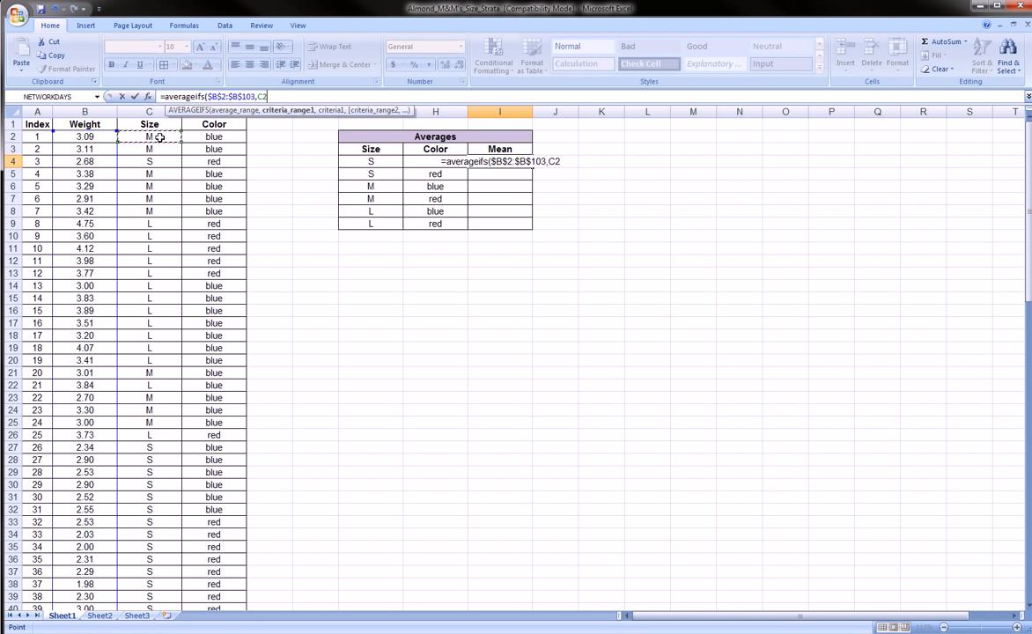
key(ctrl+shift+Down)
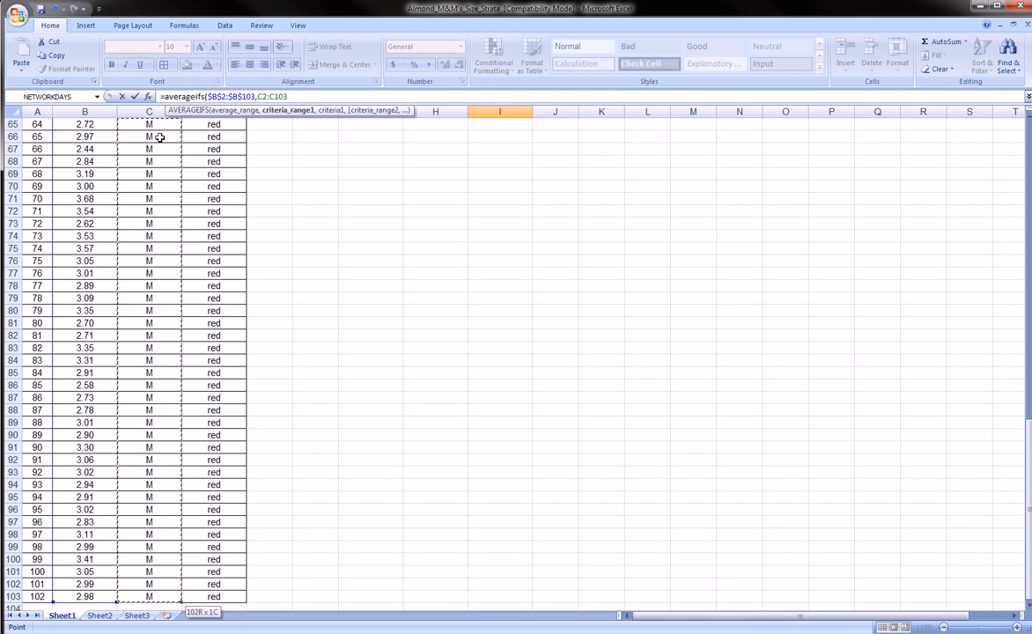
drag(1026, 466, 1027, 163)
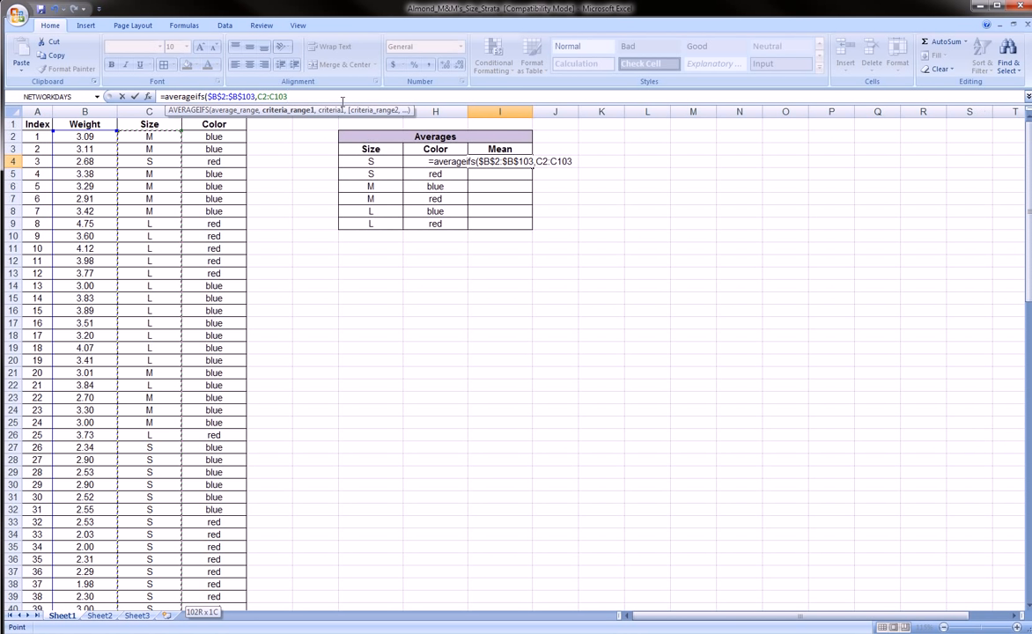
click(260, 96)
text($)
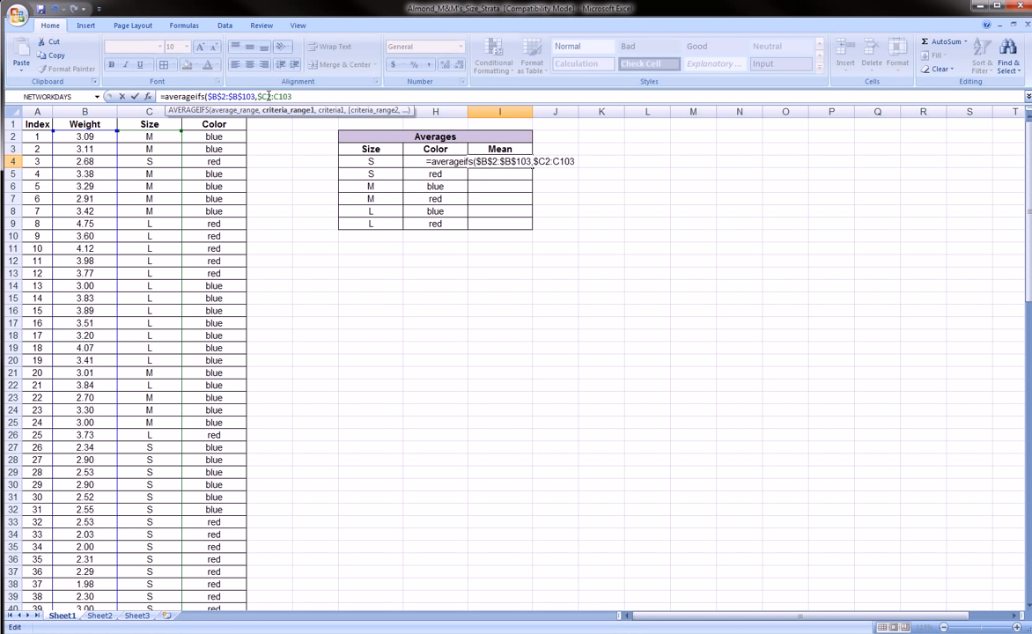
key(Right)
text($)
key(Right)
key(Right)
text($)
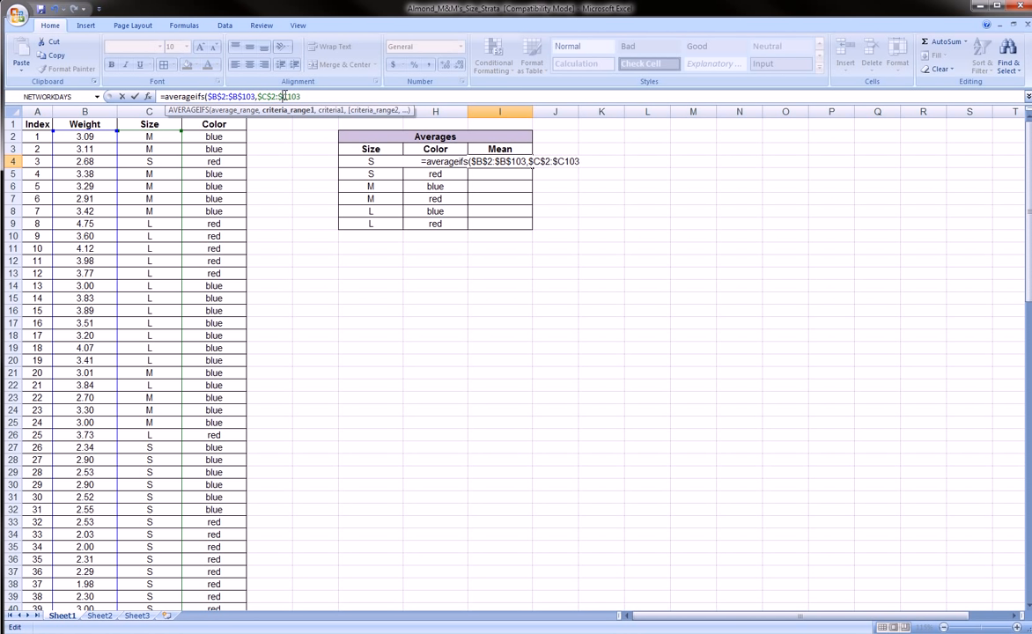
key(Right)
text($)
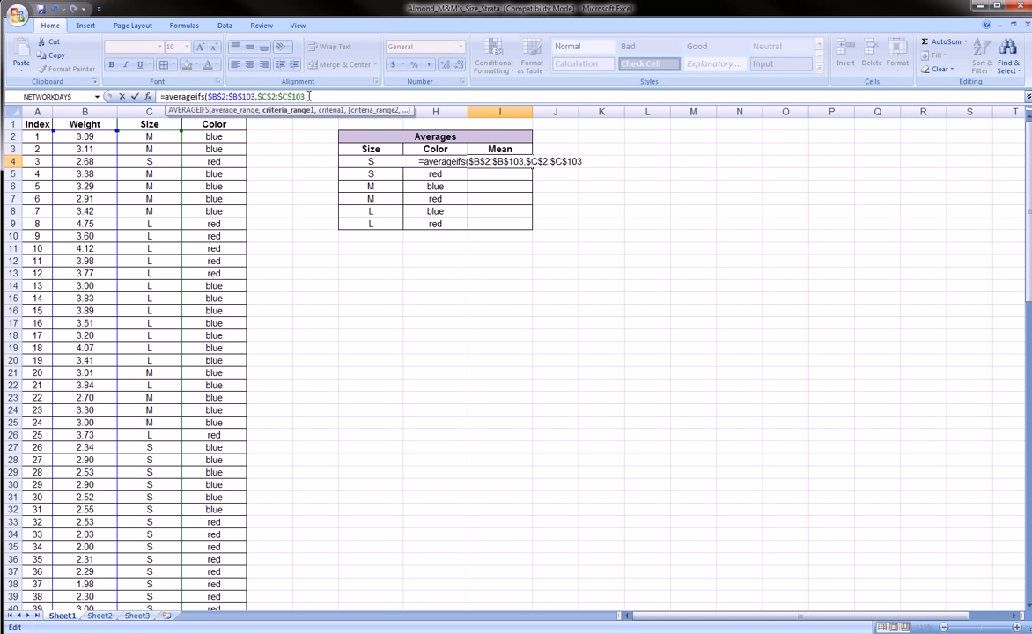
text(,)
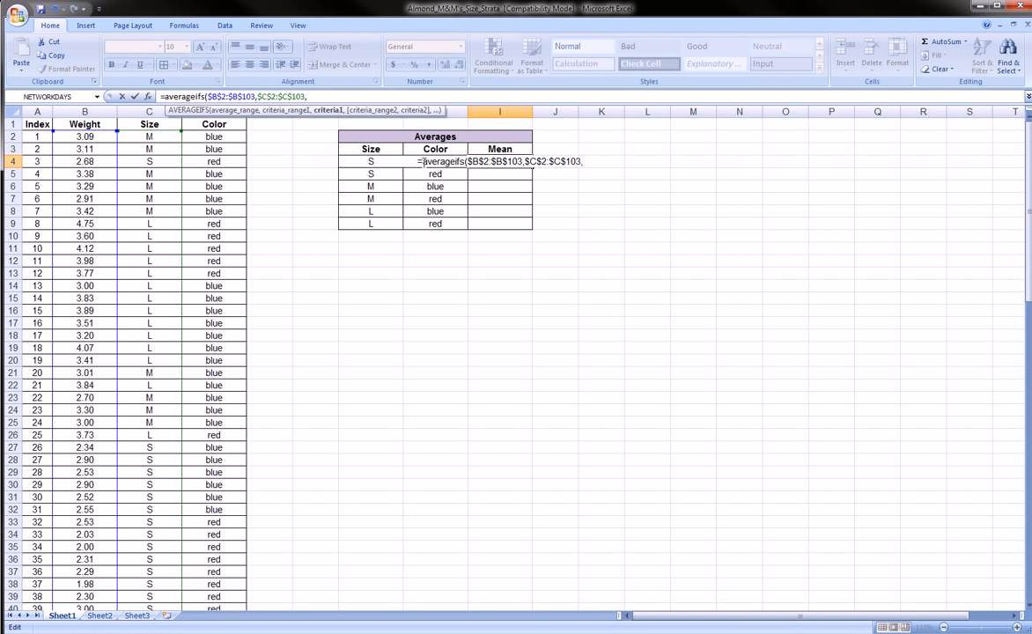
Set the AVERAGEIFS formula's first criterion to the reference H4, ready for the second criteria range
key(BackSpace)
key(BackSpace)
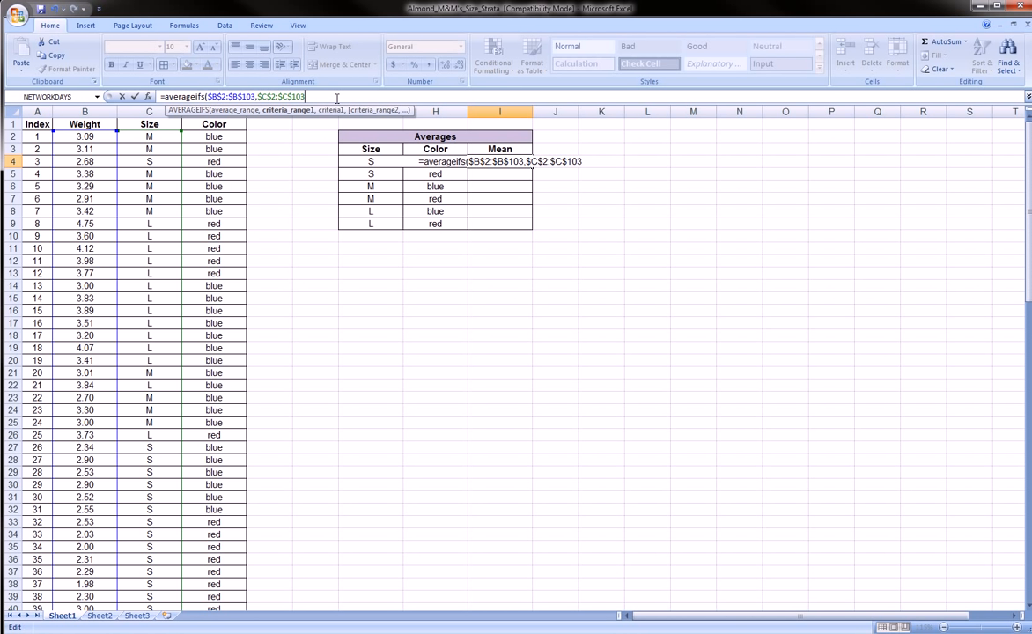
text(,)
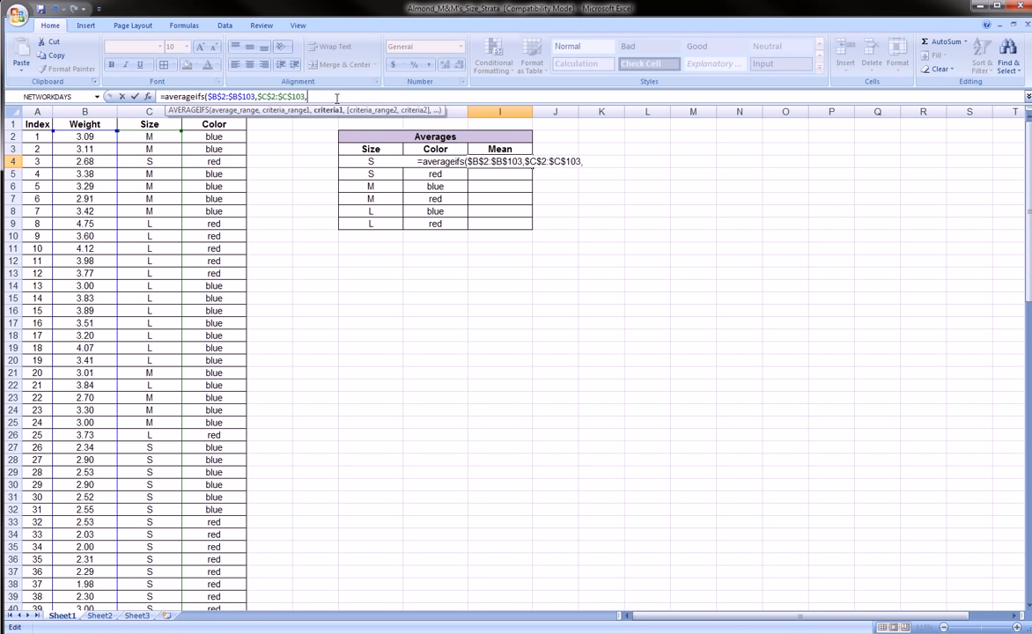
text(h4)
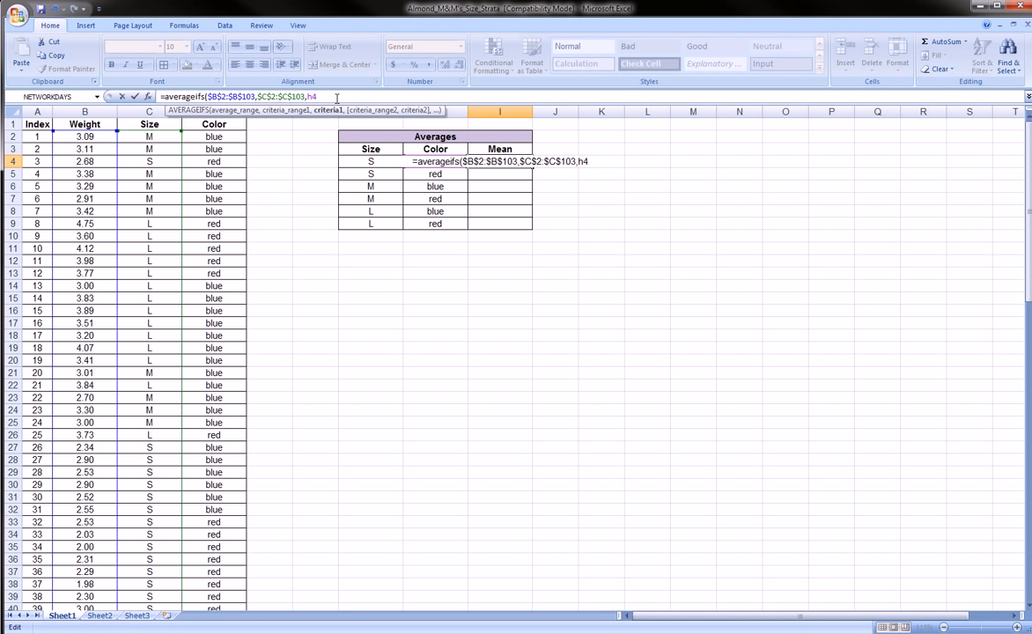
text(,)
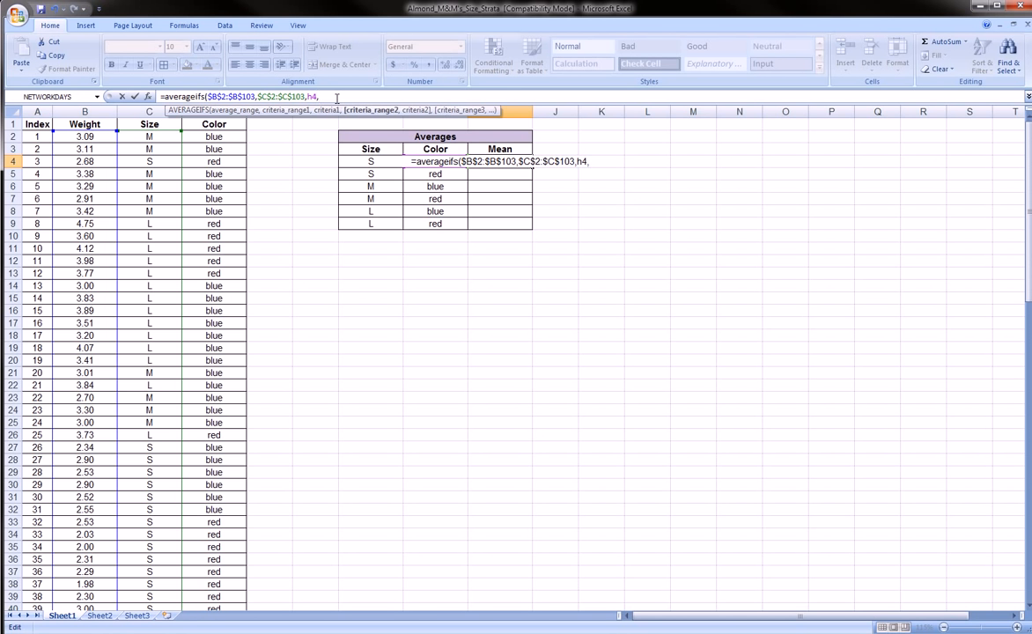
Add the Color data as the second criteria range, using the absolute reference $D$2:$D$103
click(220, 137)
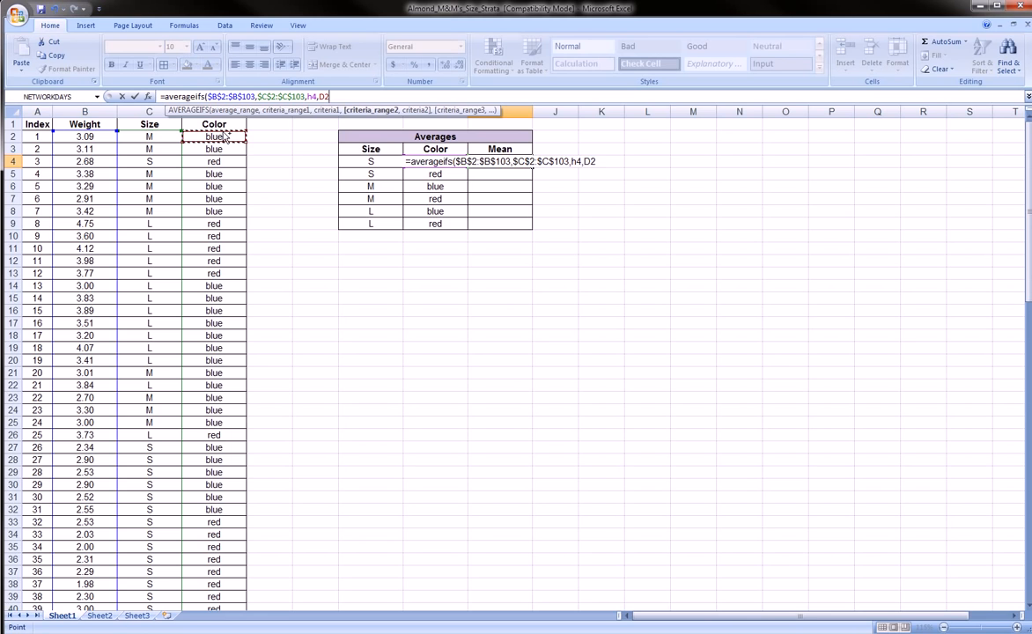
key(ctrl+shift+Down)
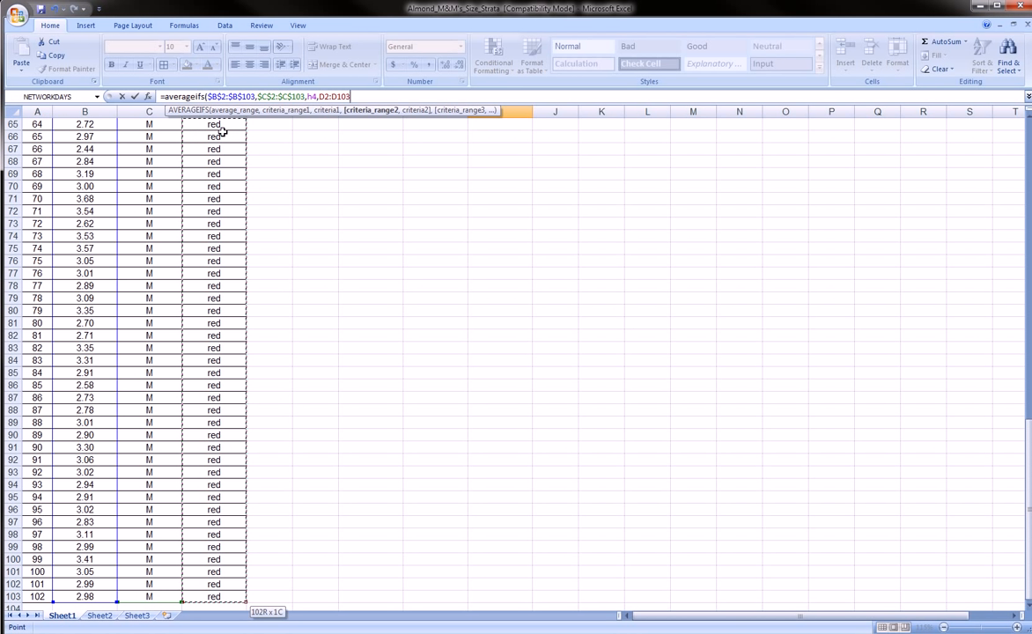
drag(1028, 433, 1027, 128)
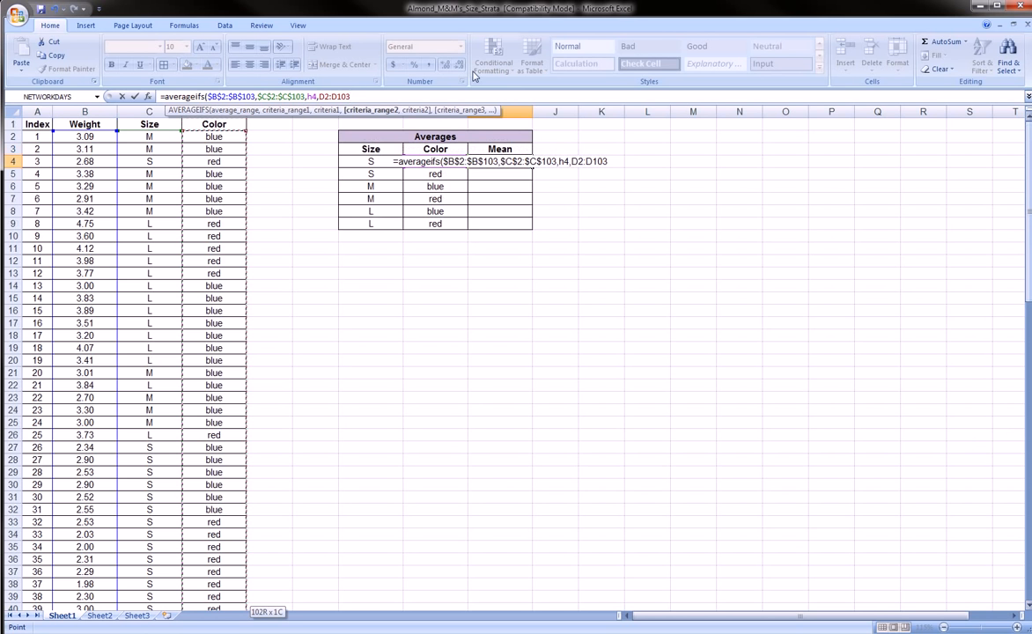
click(320, 96)
text($)
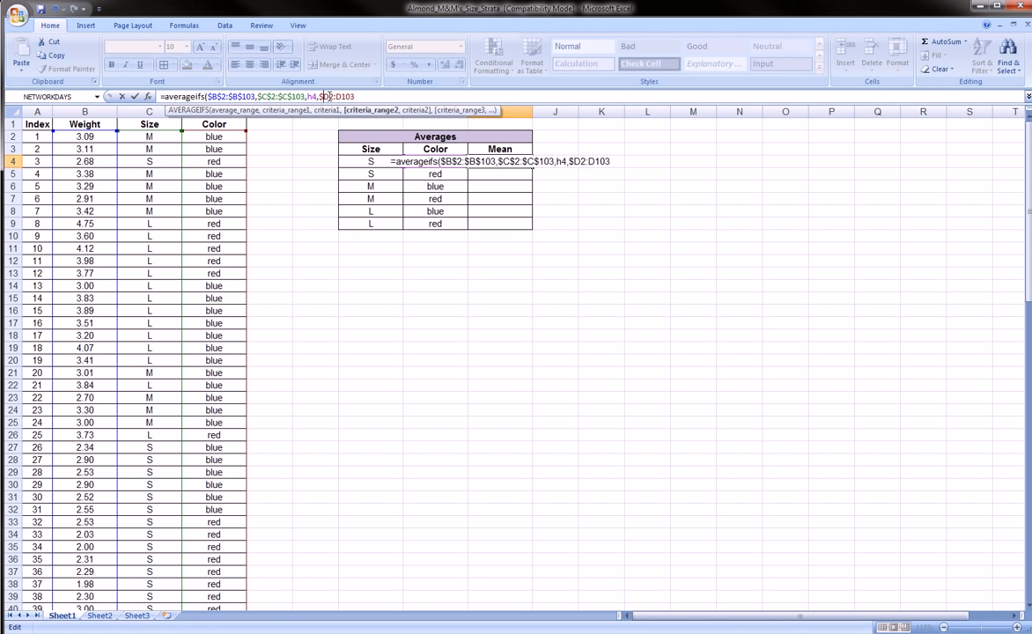
click(328, 96)
text($)
click(340, 96)
text($)
click(352, 96)
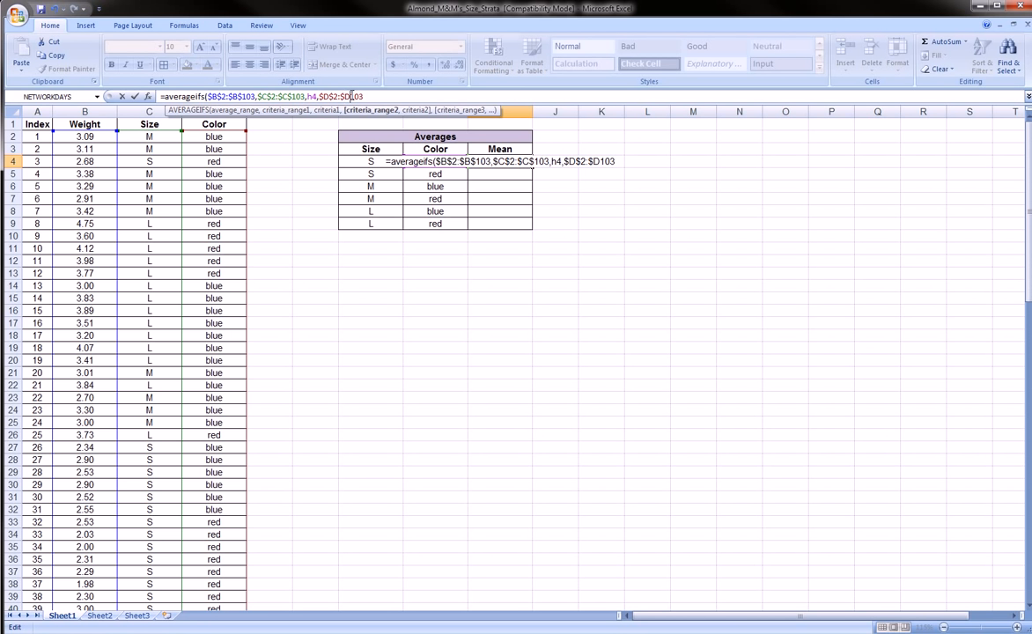
text($)
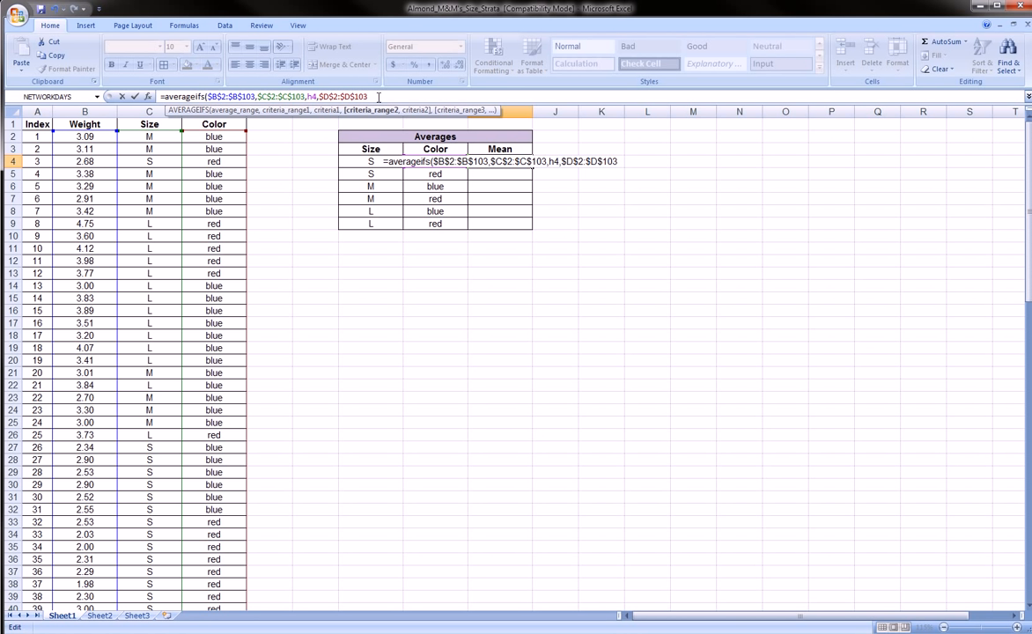
Set the second criterion to H4, the color cell of the table's first row
click(379, 97)
text(,)
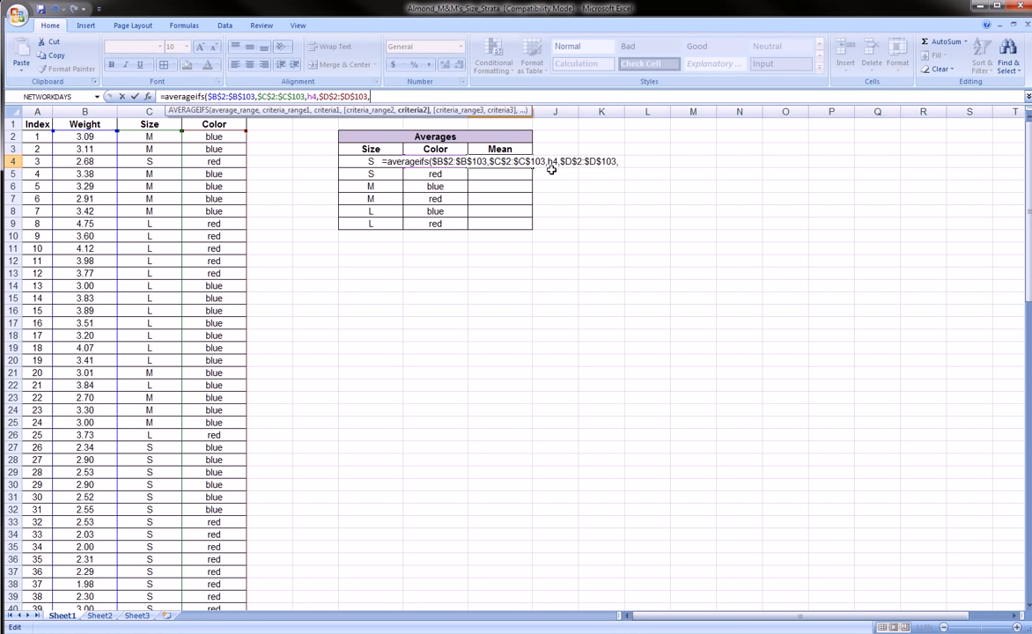
text(h4)
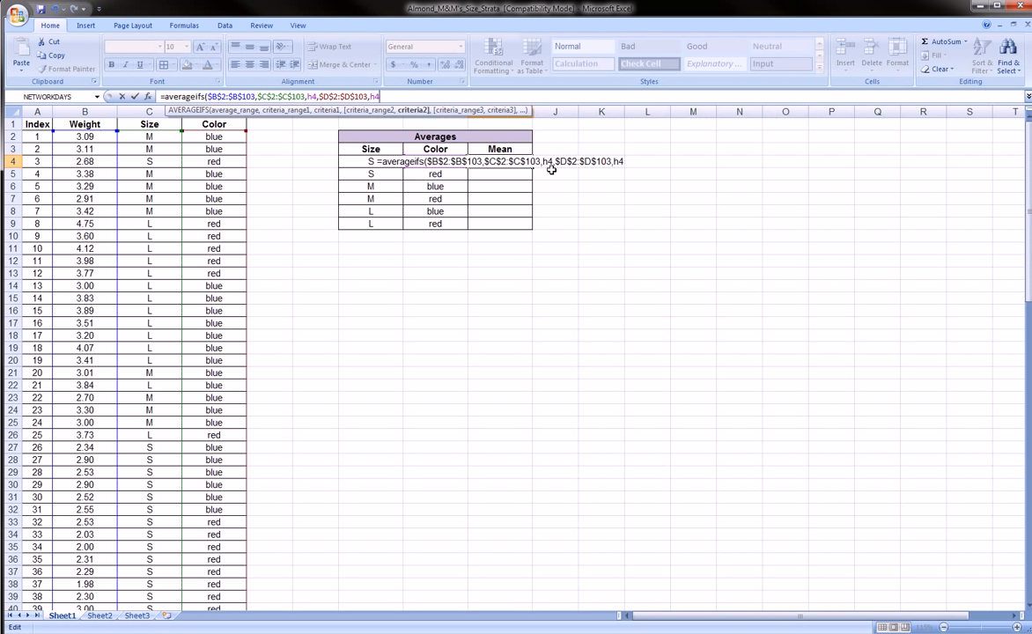
Change the first criterion's reference to column G, and close and enter the AVERAGEIFS formula in I4
click(546, 161)
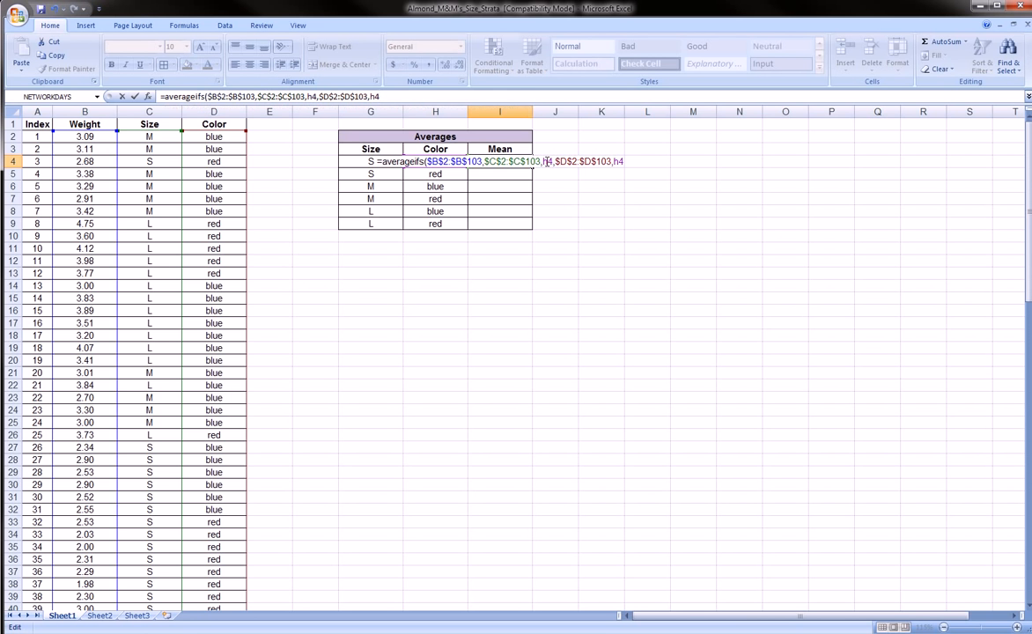
drag(548, 161, 545, 162)
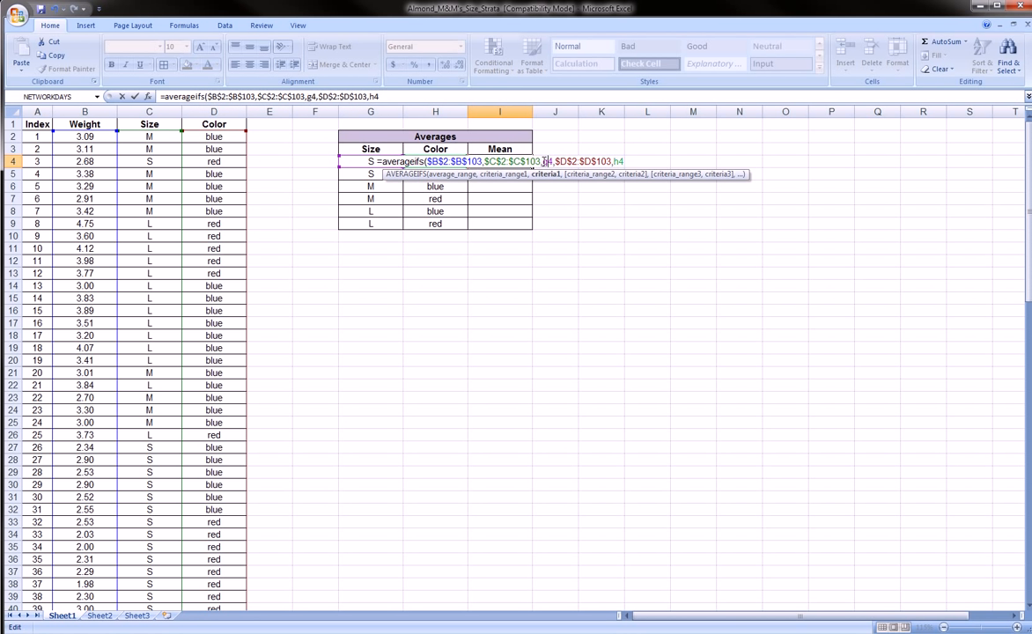
text(g4)
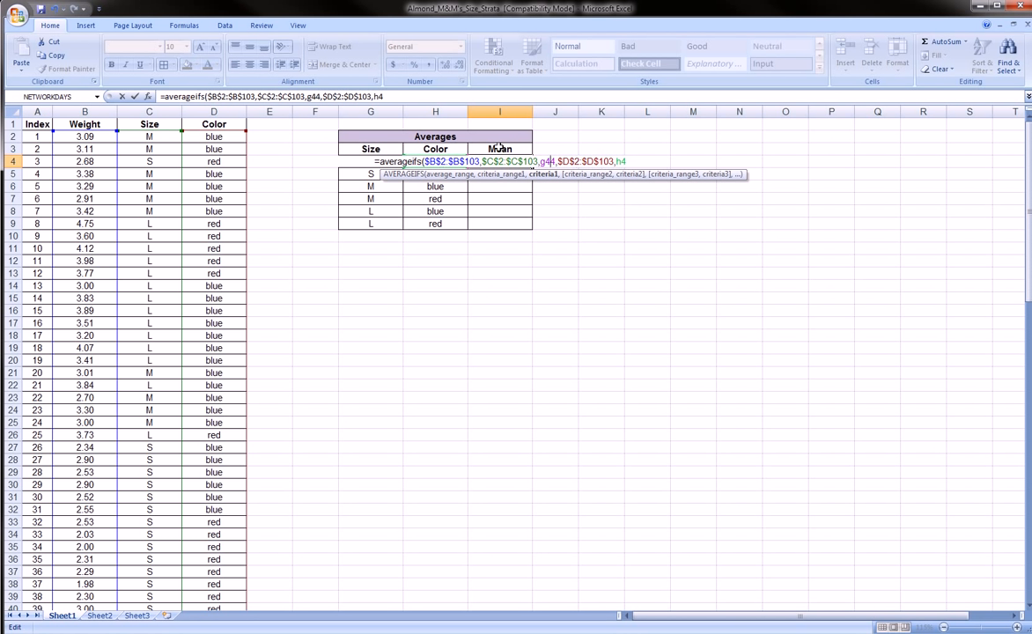
click(396, 96)
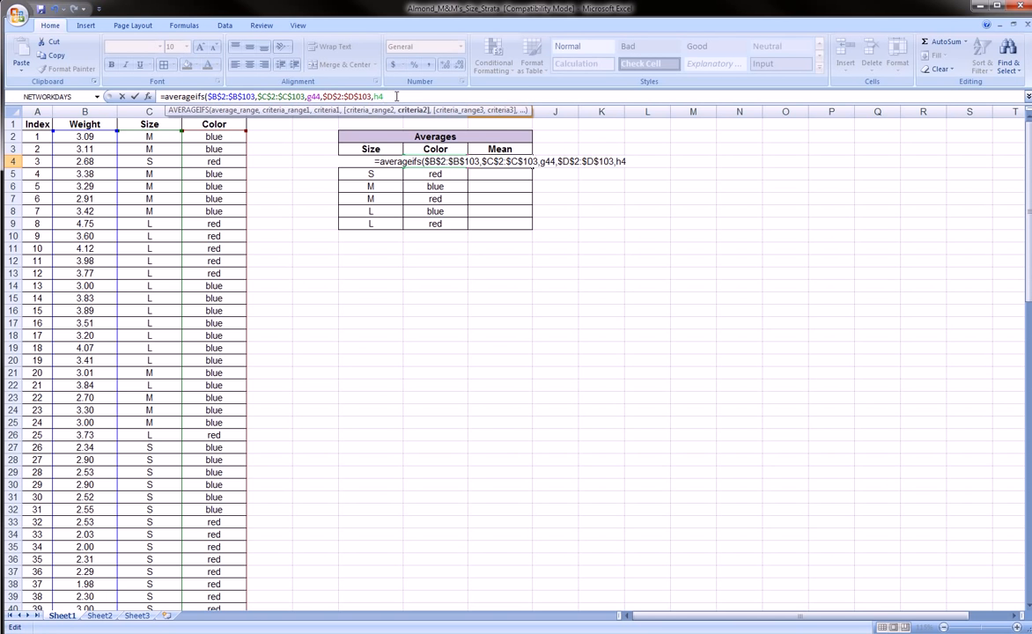
text())
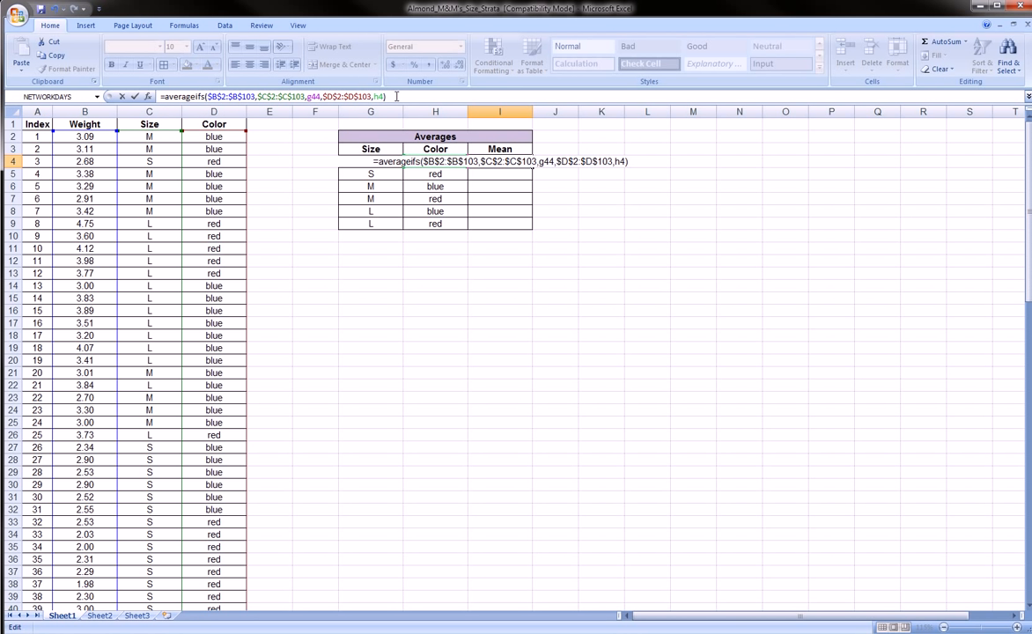
key(Return)
key(Up)
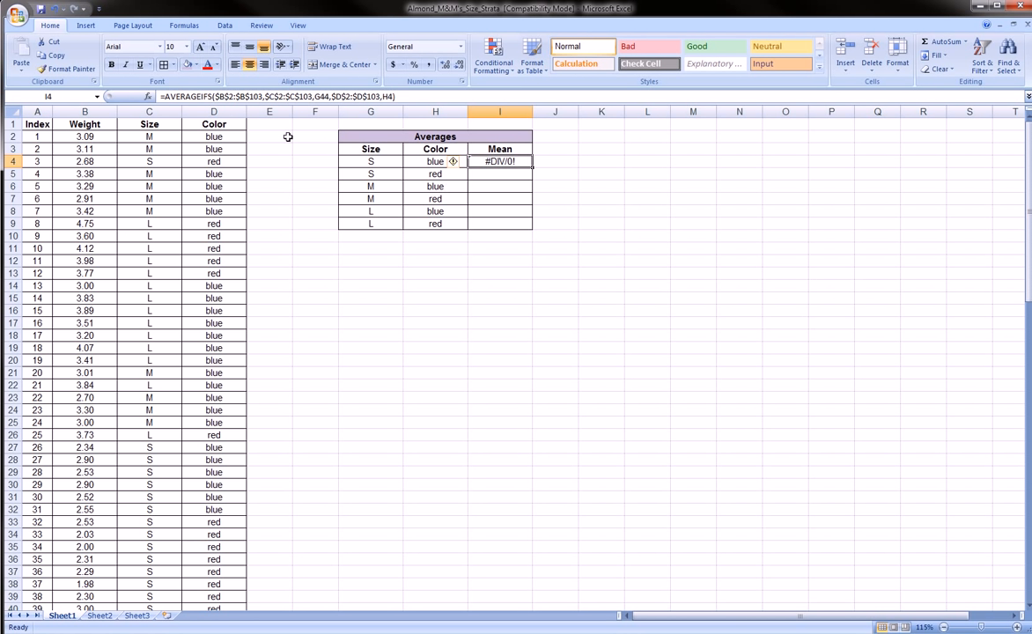
Correct the first criterion in I4's formula to G4, the size cell of the same row
click(276, 95)
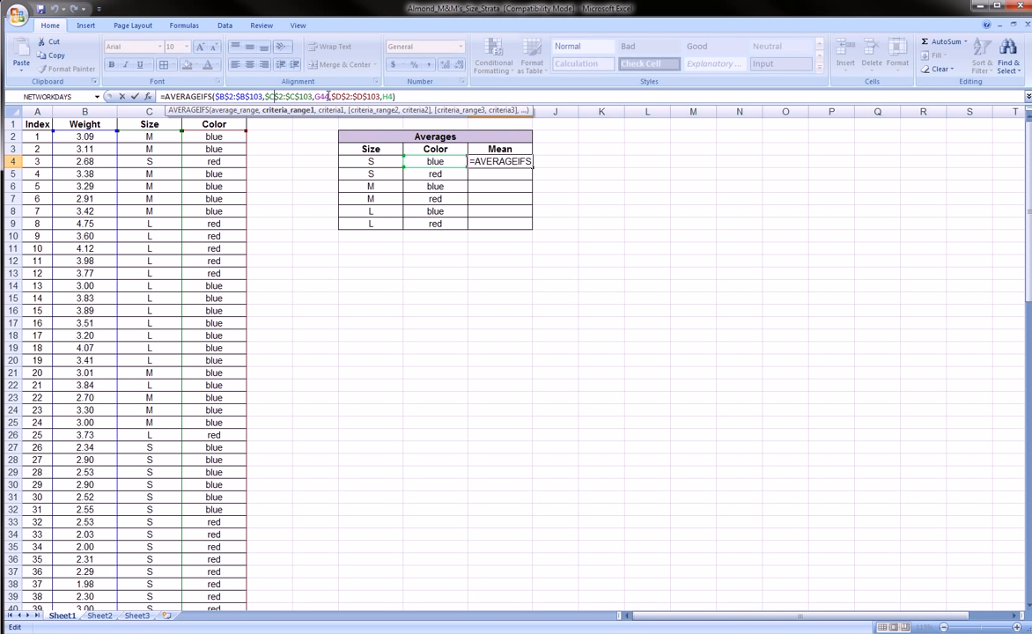
click(325, 95)
key(BackSpace)
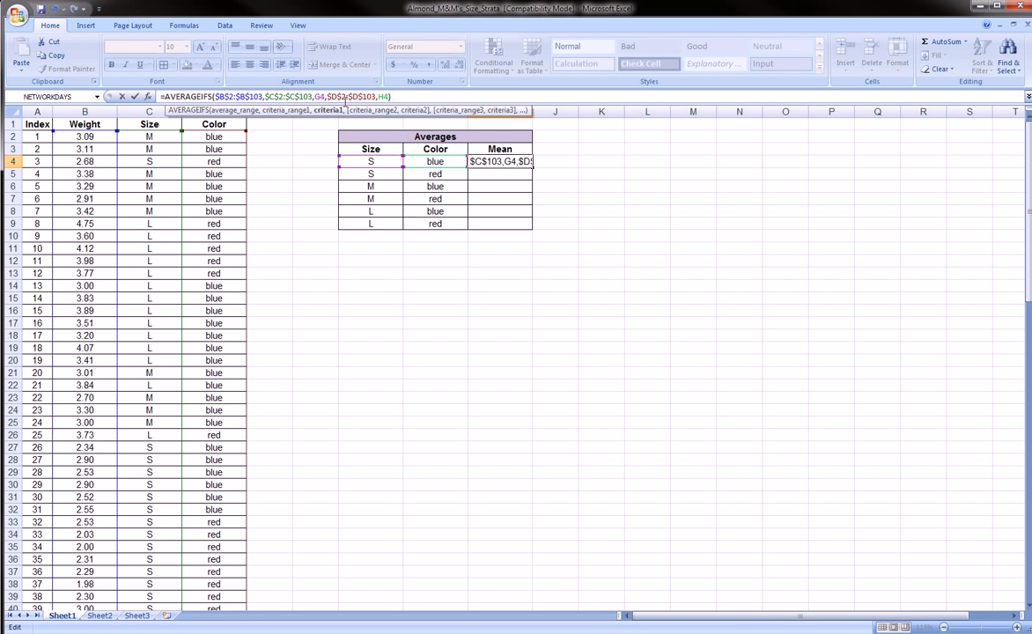
key(Return)
click(490, 162)
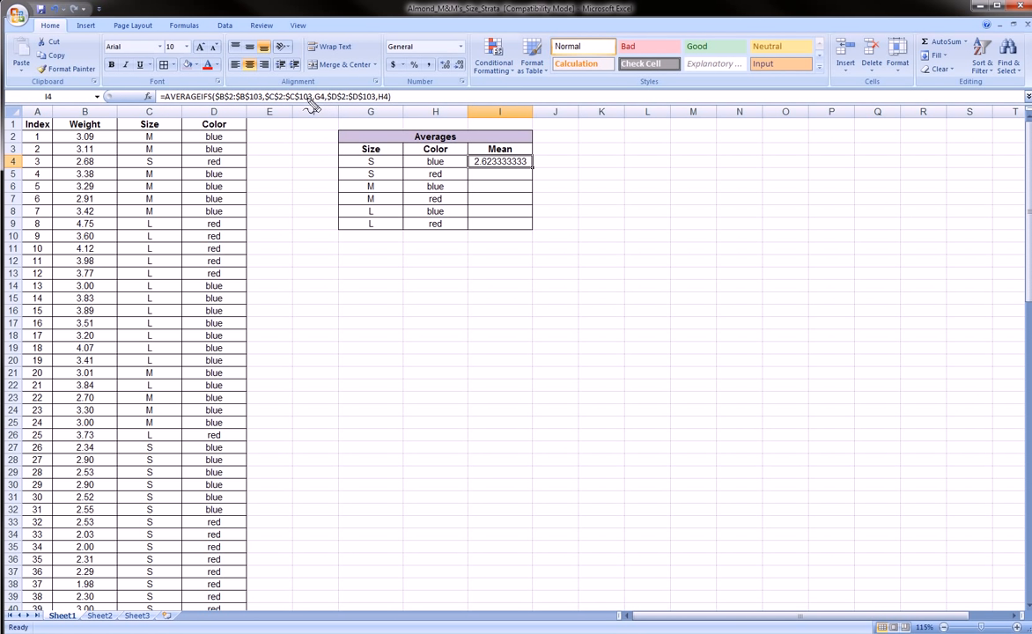
Examine how the arguments of I4's formula relate to the Weight, Size and Color data and the criteria cells G4 and H4
mouse_move(314, 90)
mouse_down()
mouse_move(326, 99)
mouse_move(310, 99)
mouse_move(316, 88)
mouse_up()
drag(388, 91, 385, 104)
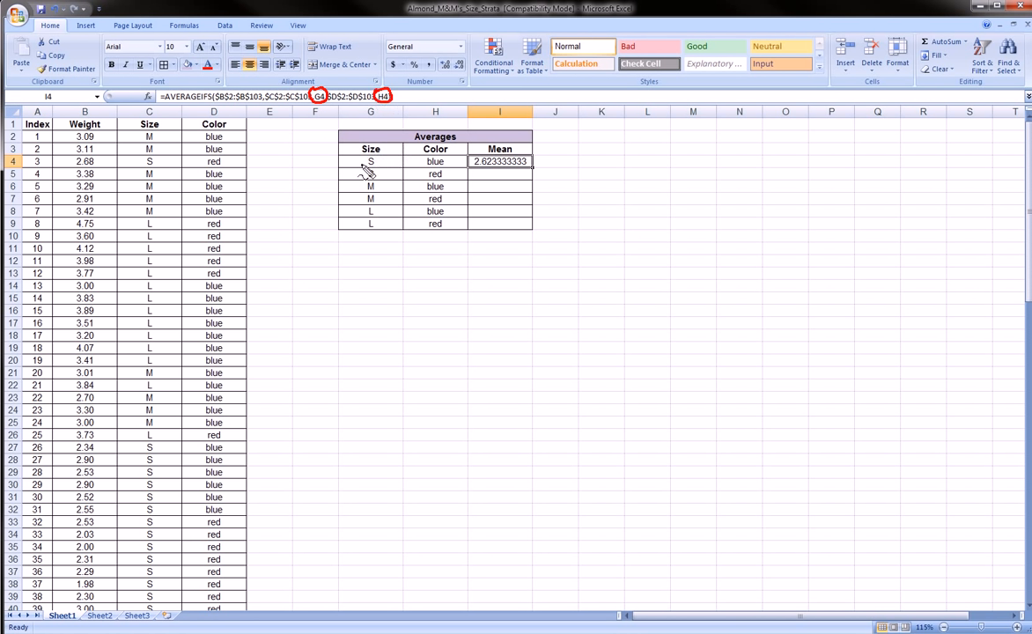
drag(356, 165, 448, 165)
mouse_move(264, 96)
mouse_down()
mouse_move(310, 91)
mouse_move(255, 98)
mouse_up()
mouse_move(141, 122)
mouse_down()
mouse_move(262, 111)
mouse_move(269, 100)
mouse_up()
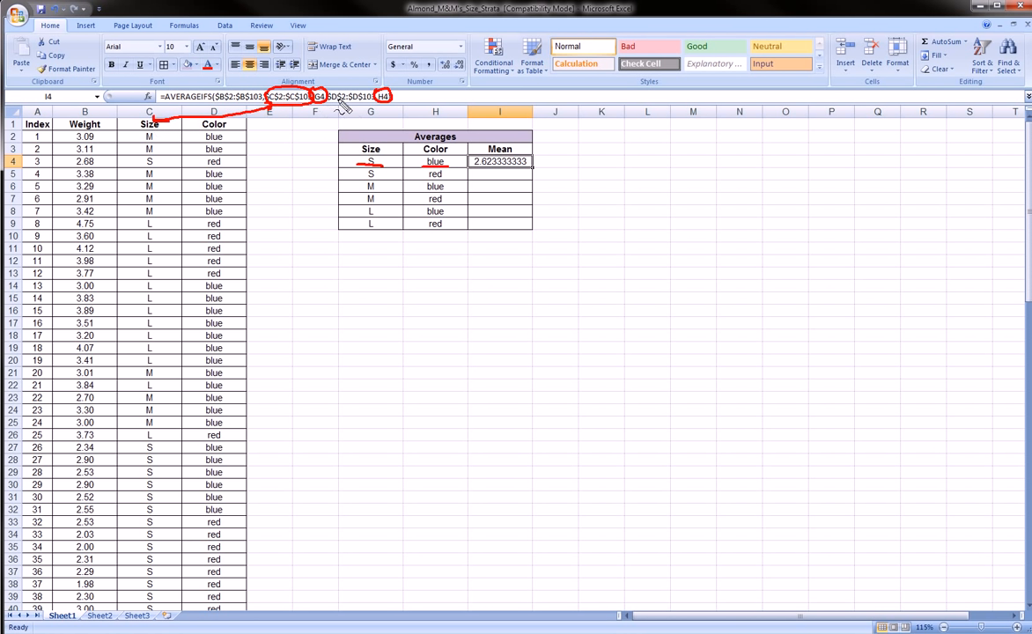
mouse_move(313, 102)
mouse_down()
mouse_move(335, 157)
mouse_move(356, 160)
mouse_move(343, 160)
mouse_up()
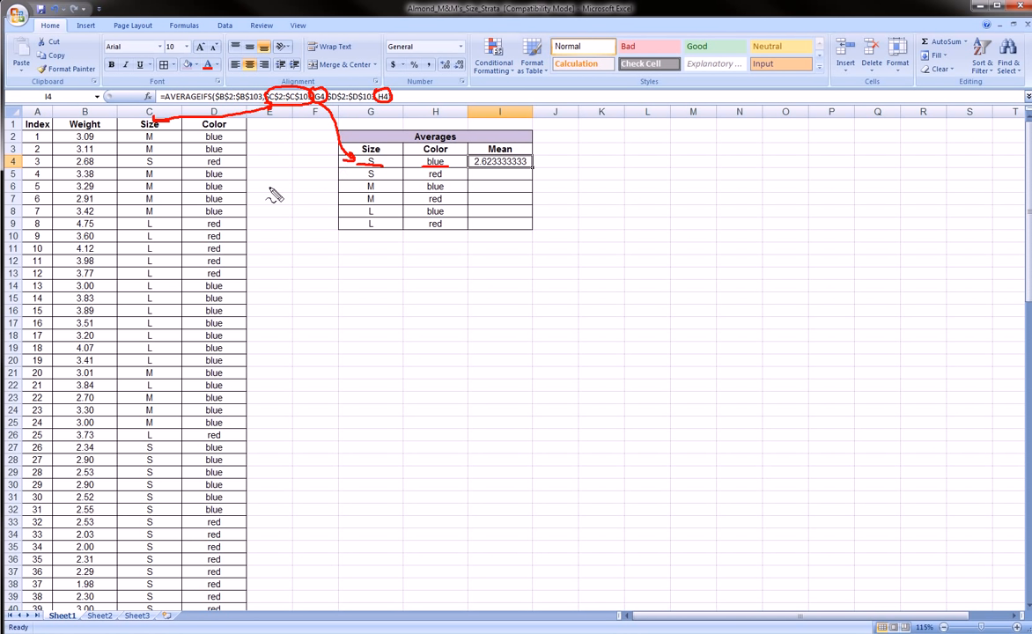
mouse_move(308, 91)
mouse_down()
mouse_move(327, 78)
mouse_move(382, 95)
mouse_move(253, 139)
mouse_move(239, 132)
mouse_move(246, 138)
mouse_up()
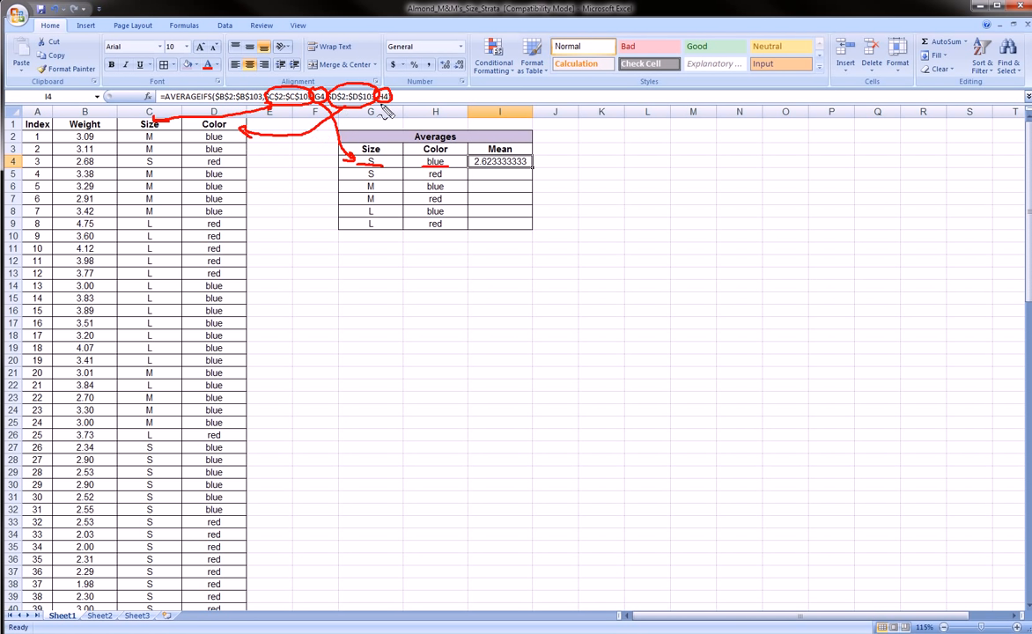
mouse_move(385, 104)
mouse_down()
mouse_move(422, 158)
mouse_move(412, 159)
mouse_up()
mouse_move(208, 99)
mouse_down()
mouse_move(231, 86)
mouse_move(265, 98)
mouse_move(225, 107)
mouse_move(146, 81)
mouse_move(105, 117)
mouse_move(93, 115)
mouse_move(104, 112)
mouse_up()
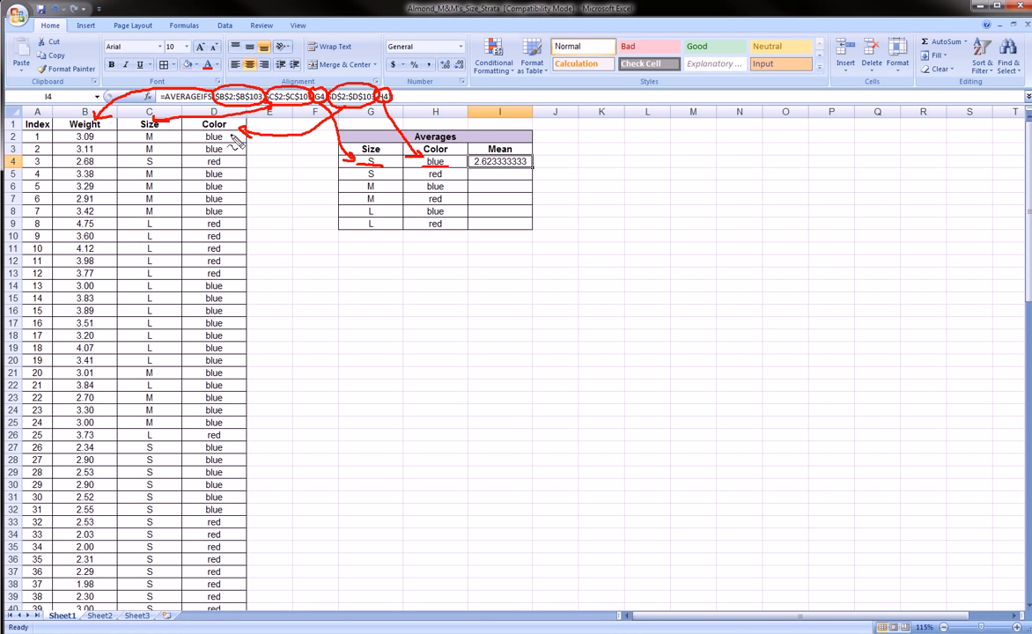
mouse_move(373, 154)
mouse_down()
mouse_move(364, 166)
mouse_move(385, 172)
mouse_move(347, 163)
mouse_move(344, 150)
mouse_up()
mouse_move(386, 148)
mouse_down()
mouse_move(455, 171)
mouse_move(419, 161)
mouse_up()
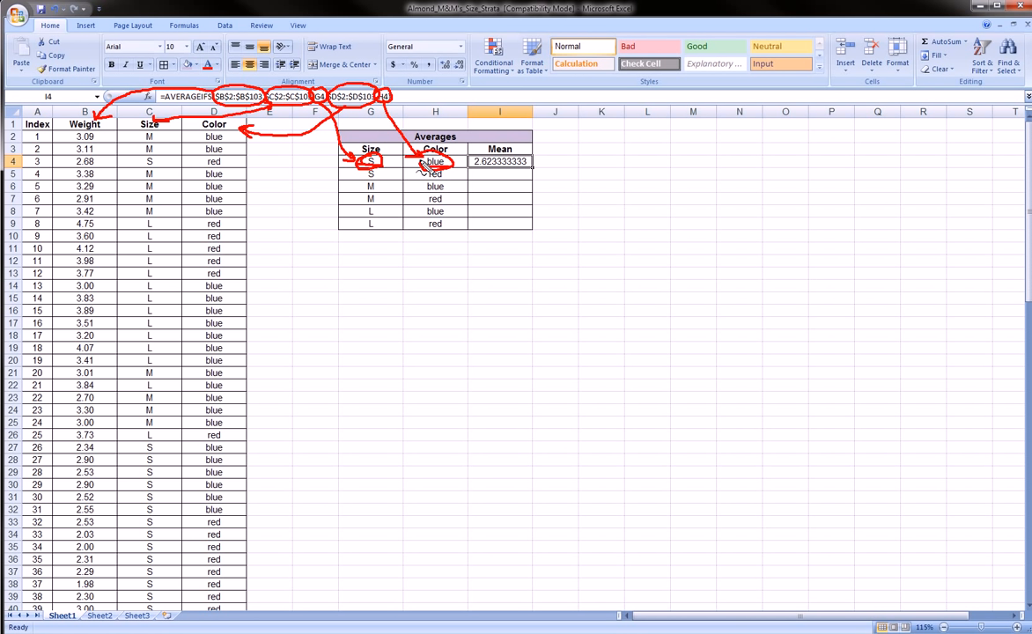
mouse_move(388, 103)
mouse_down()
mouse_move(363, 97)
mouse_move(529, 99)
mouse_up()
key(Escape)
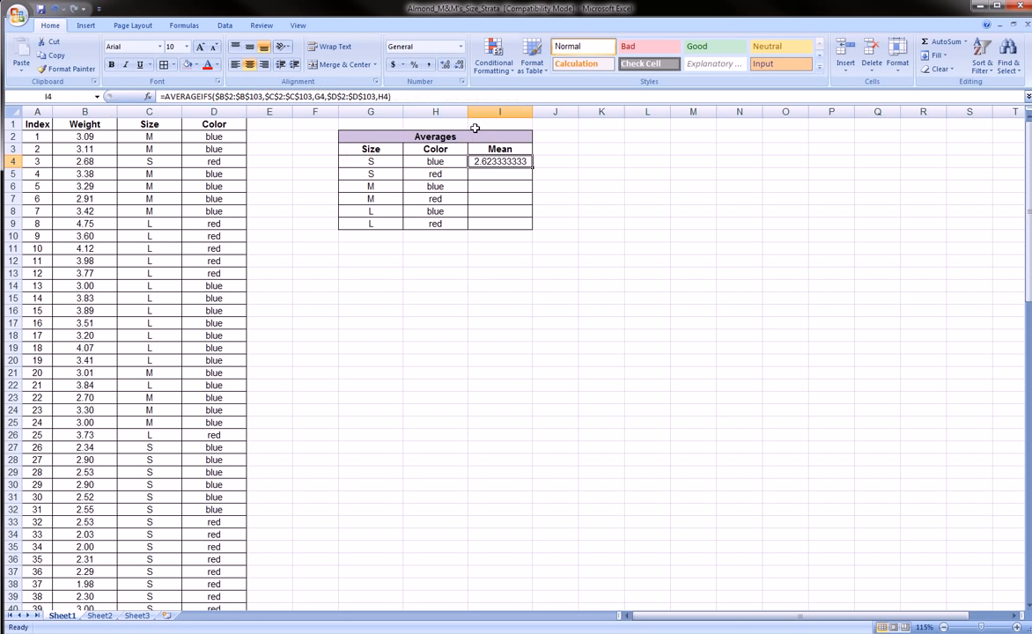
click(376, 162)
click(439, 162)
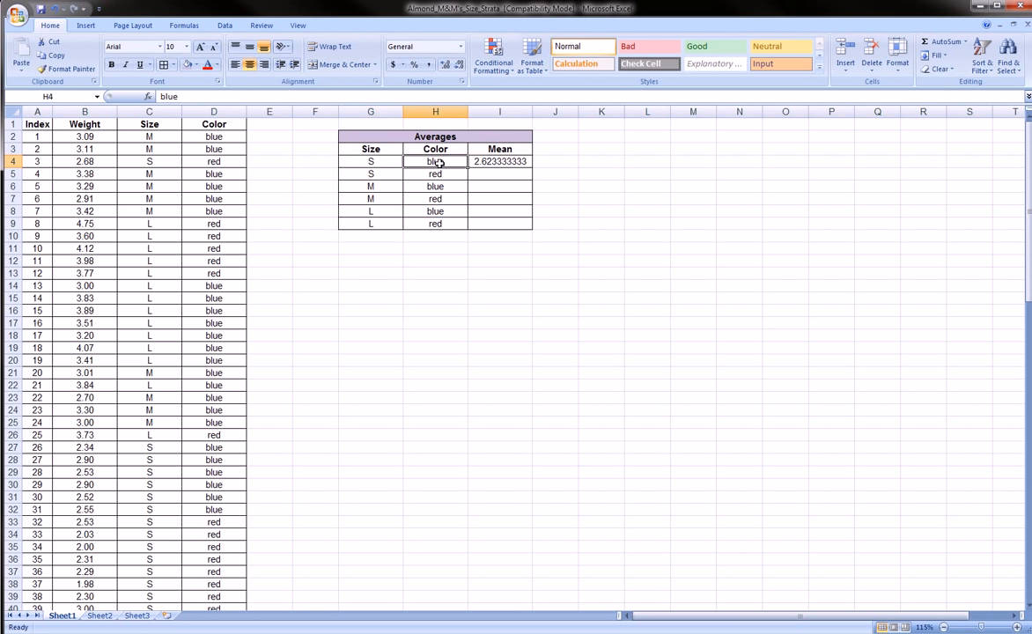
Format the mean in I4 to show four decimal places
click(485, 161)
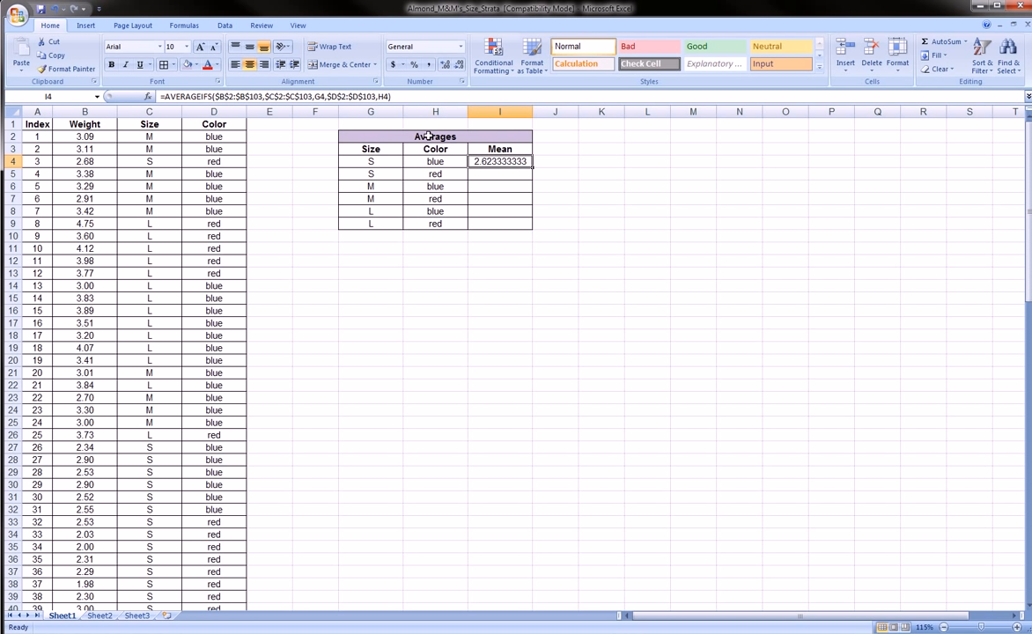
click(444, 64)
click(457, 64)
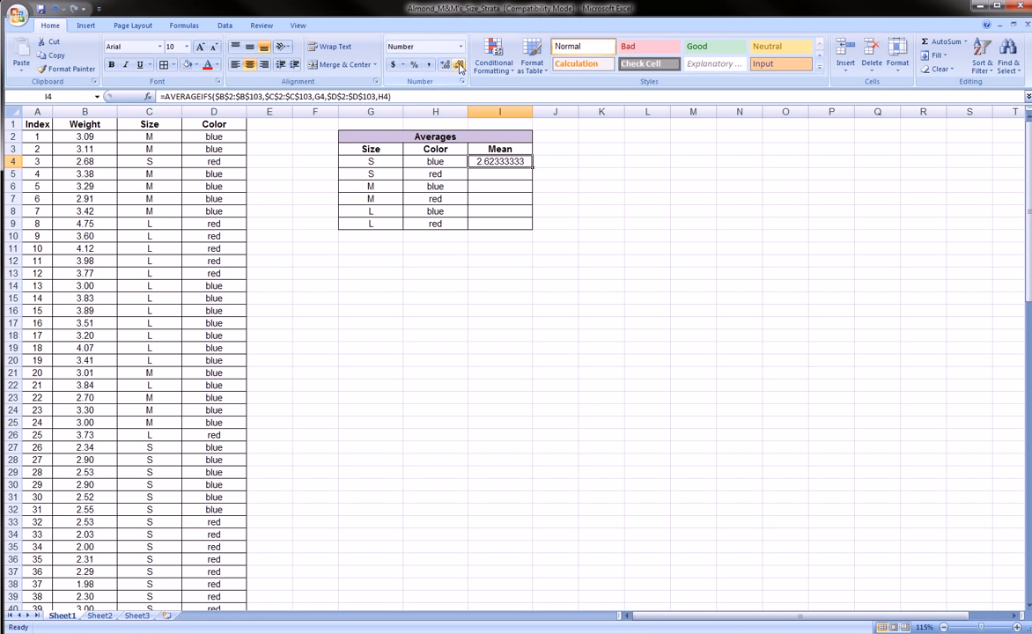
click(458, 64)
click(457, 65)
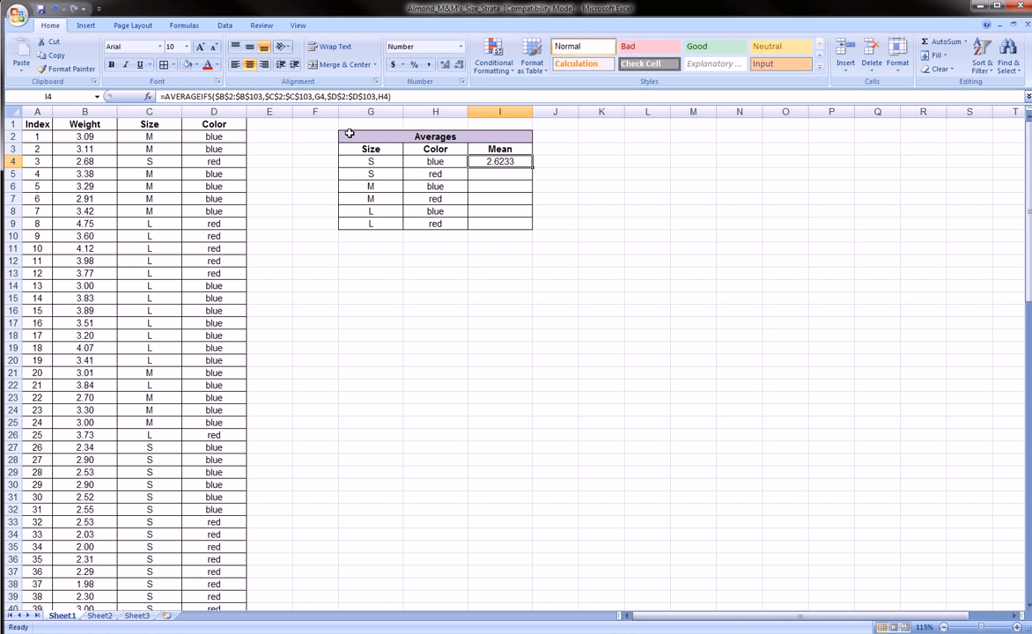
Inspect the relative criteria references G4 and H4 in I4's formula, leaving the formula unedited
click(320, 95)
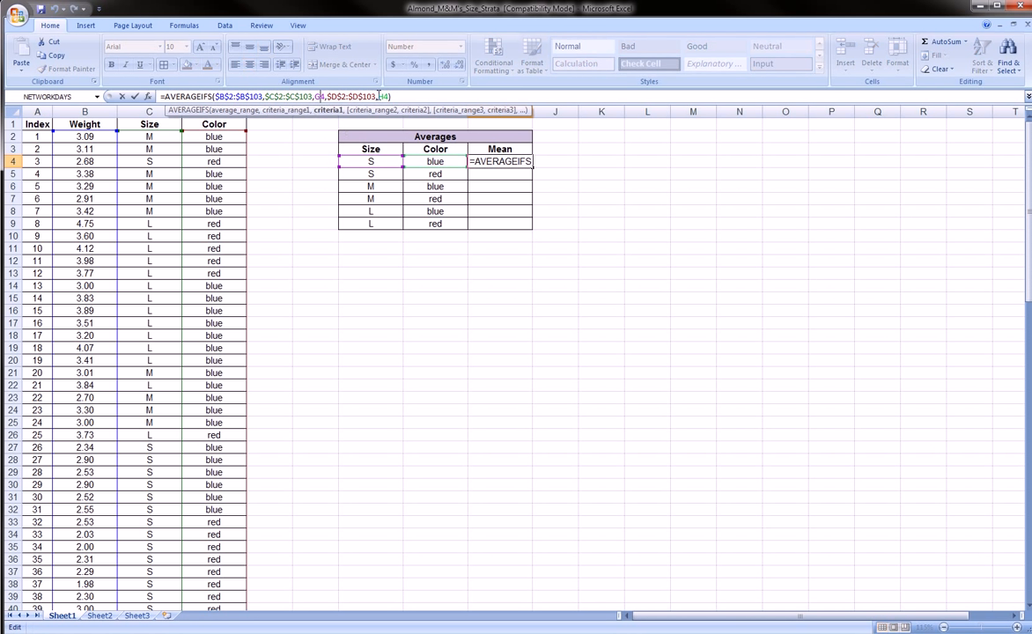
click(382, 96)
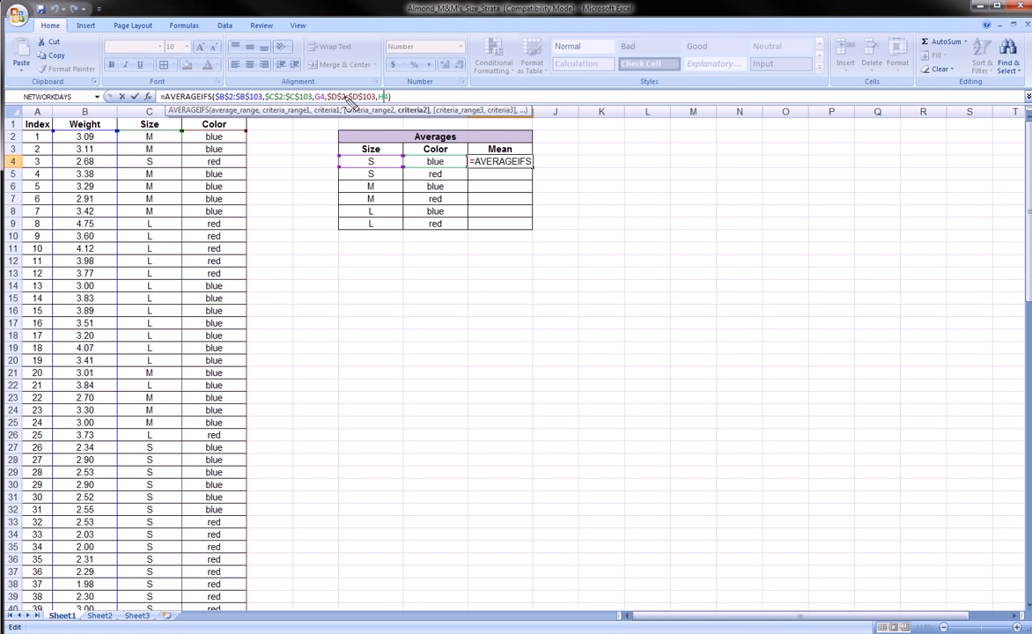
click(319, 95)
click(385, 96)
click(501, 160)
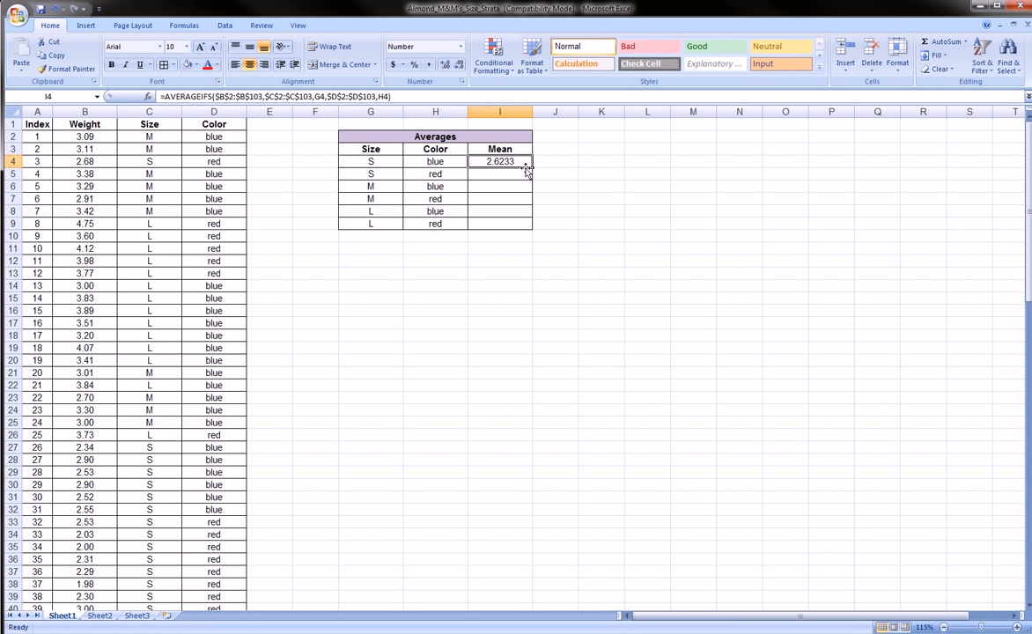
Copy the AVERAGEIFS formula from I4 down through I9 to fill the Mean column for every size and color combination
drag(532, 168, 533, 226)
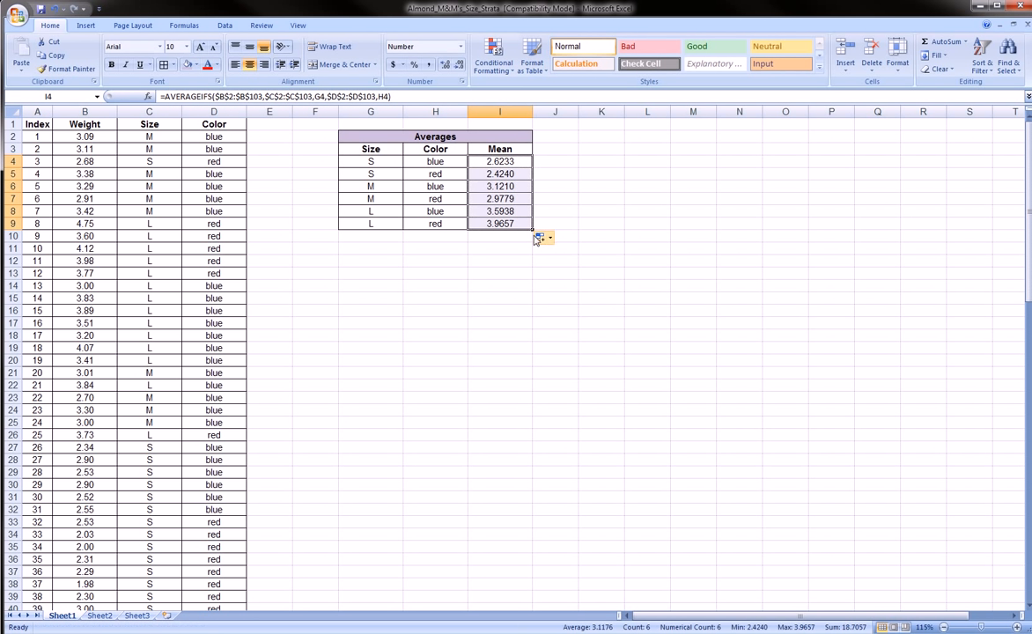
click(506, 255)
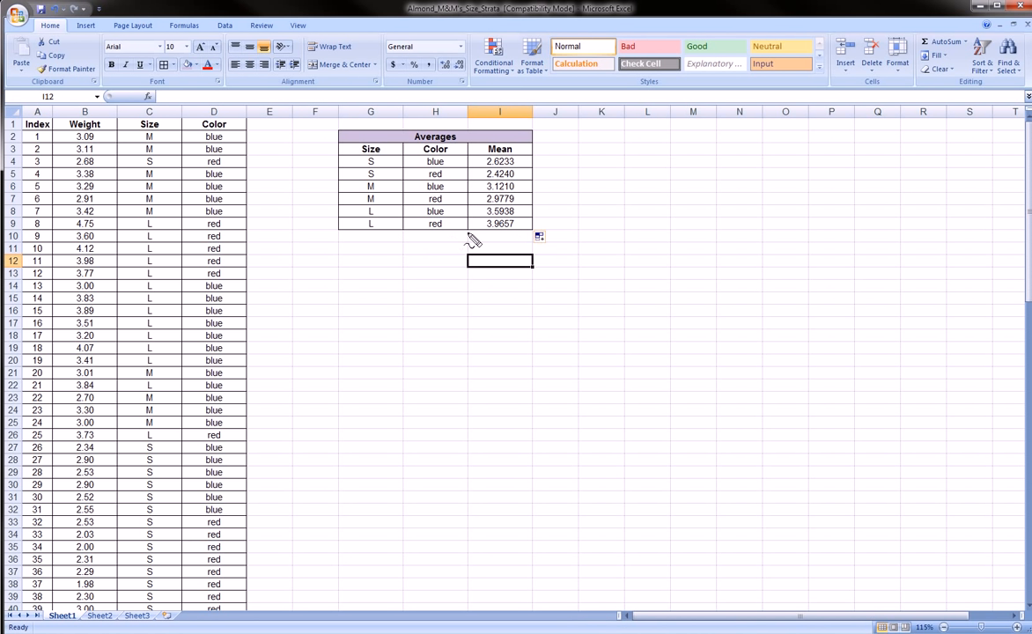
Compare the means across sizes and colors in the Averages table, and review the source data rows and I4's formula
mouse_move(482, 230)
mouse_down()
mouse_move(531, 233)
mouse_move(487, 240)
mouse_up()
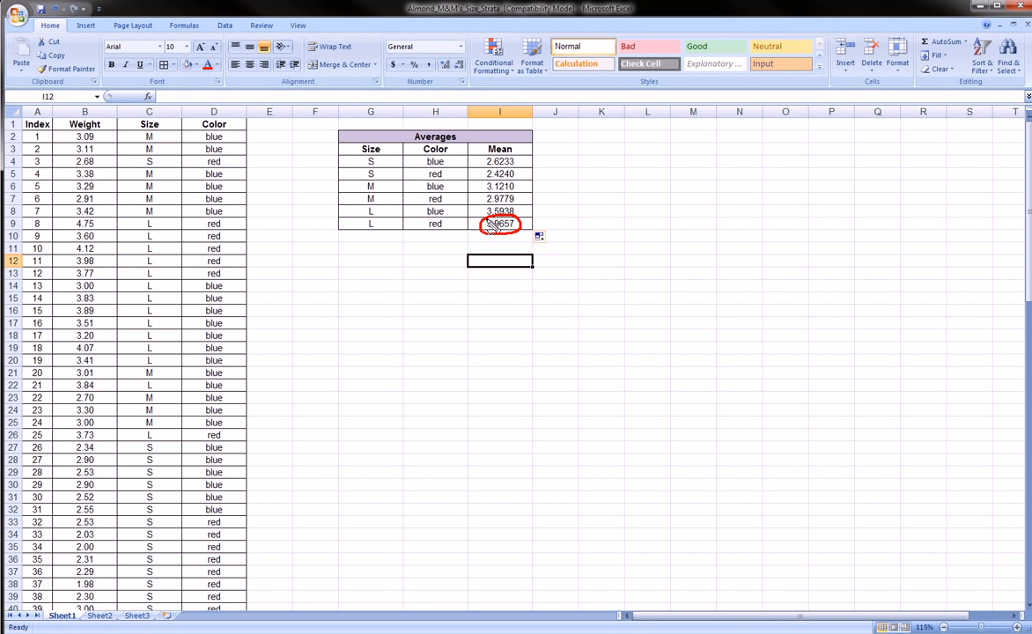
mouse_move(489, 224)
mouse_down()
mouse_move(480, 216)
mouse_move(498, 204)
mouse_move(526, 211)
mouse_move(528, 223)
mouse_up()
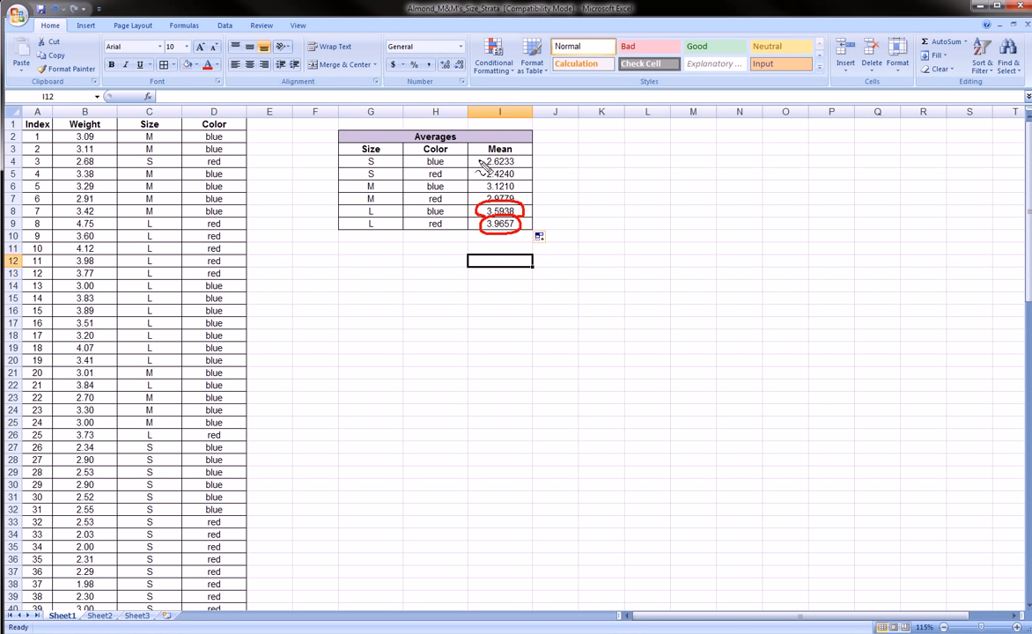
mouse_move(480, 165)
mouse_down()
mouse_move(521, 180)
mouse_move(484, 175)
mouse_move(488, 166)
mouse_up()
key(Escape)
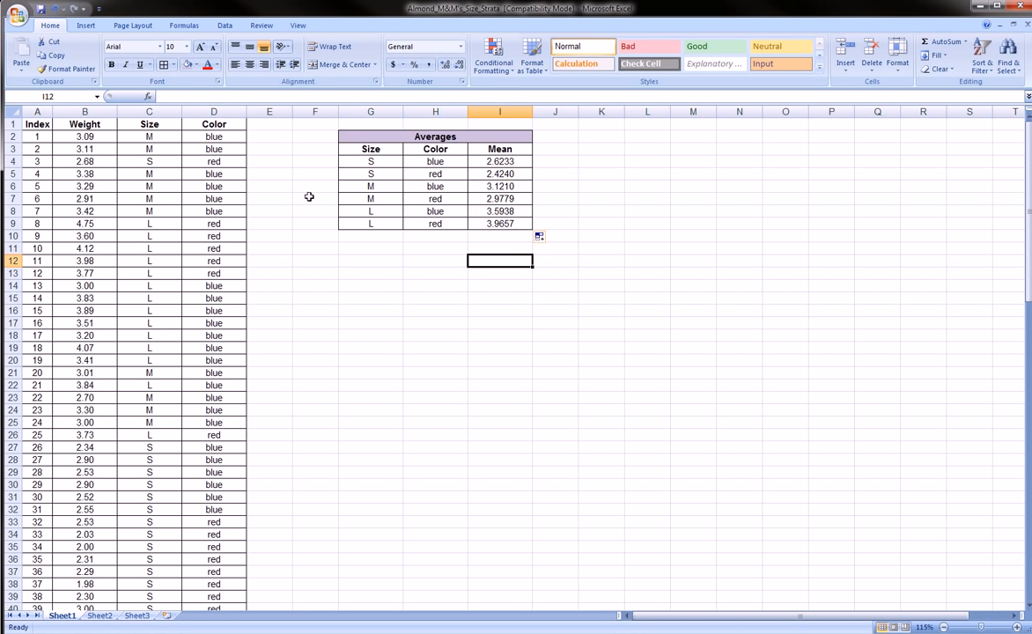
click(198, 199)
scroll(199, 208, down, 20)
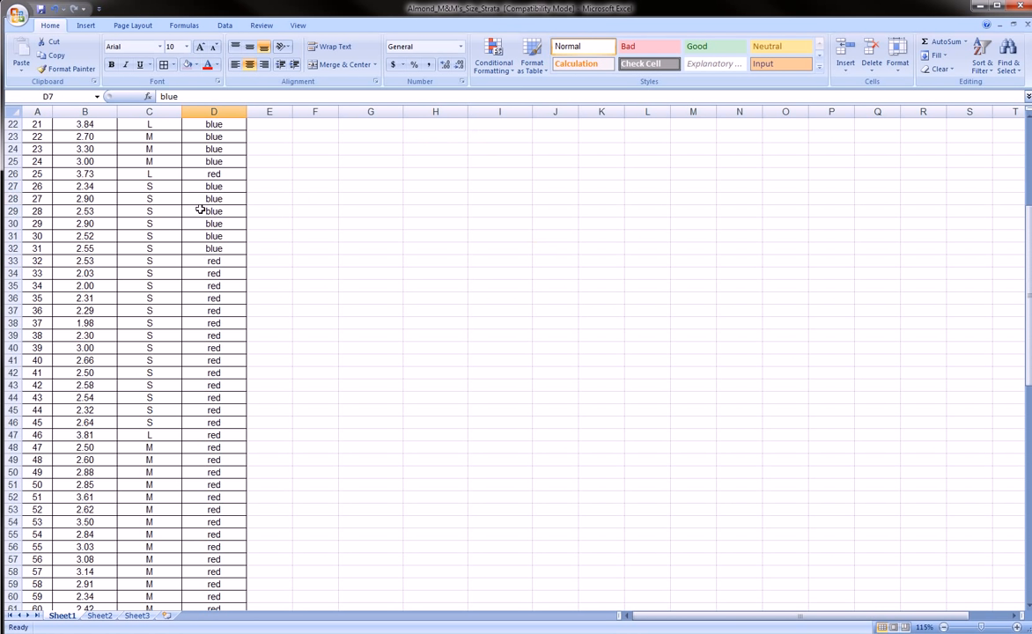
scroll(281, 278, up, 20)
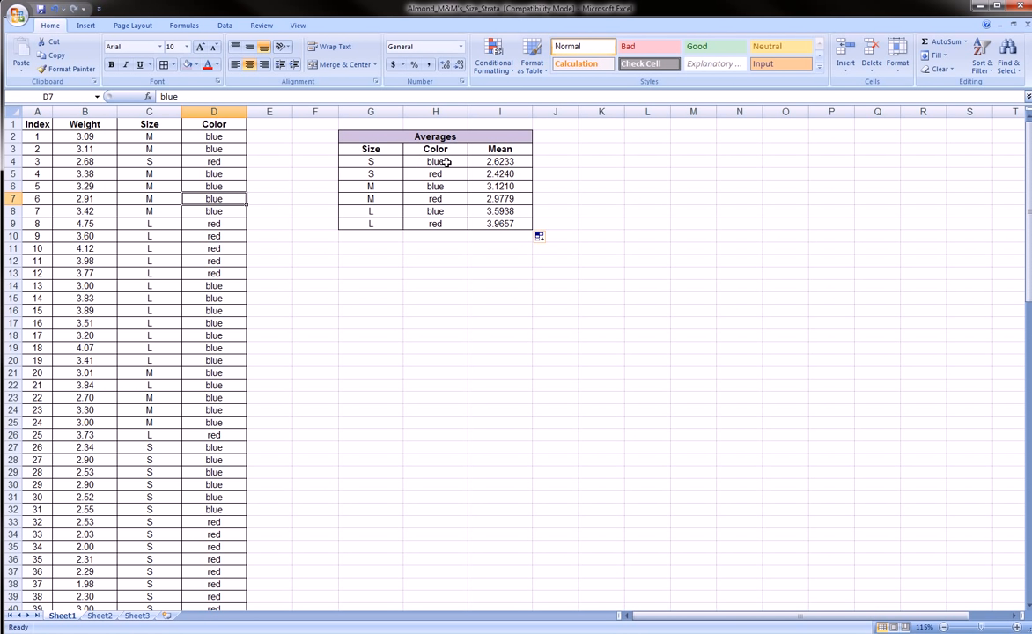
click(499, 162)
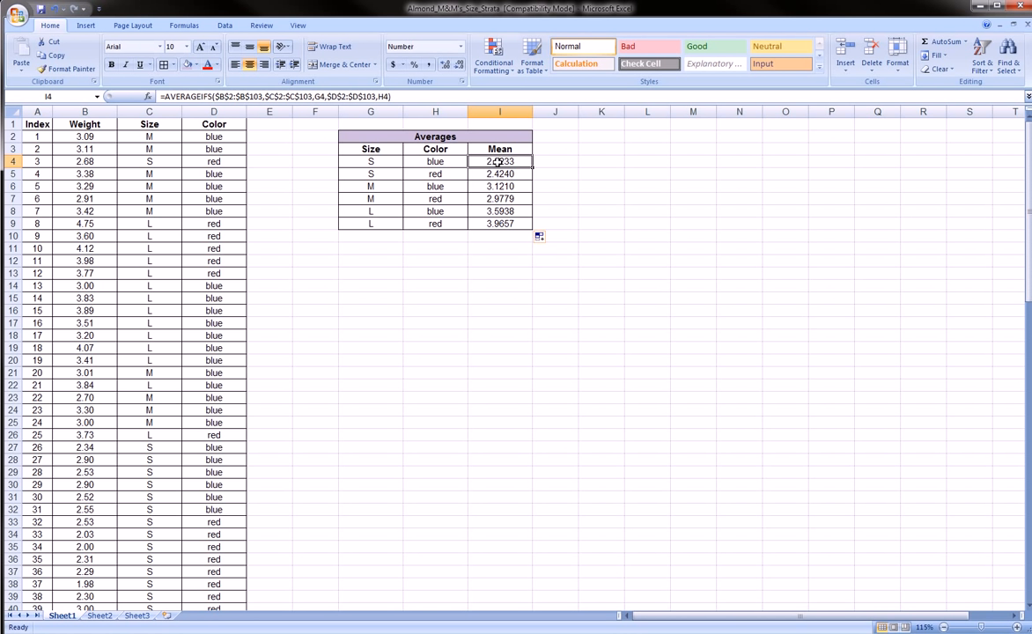